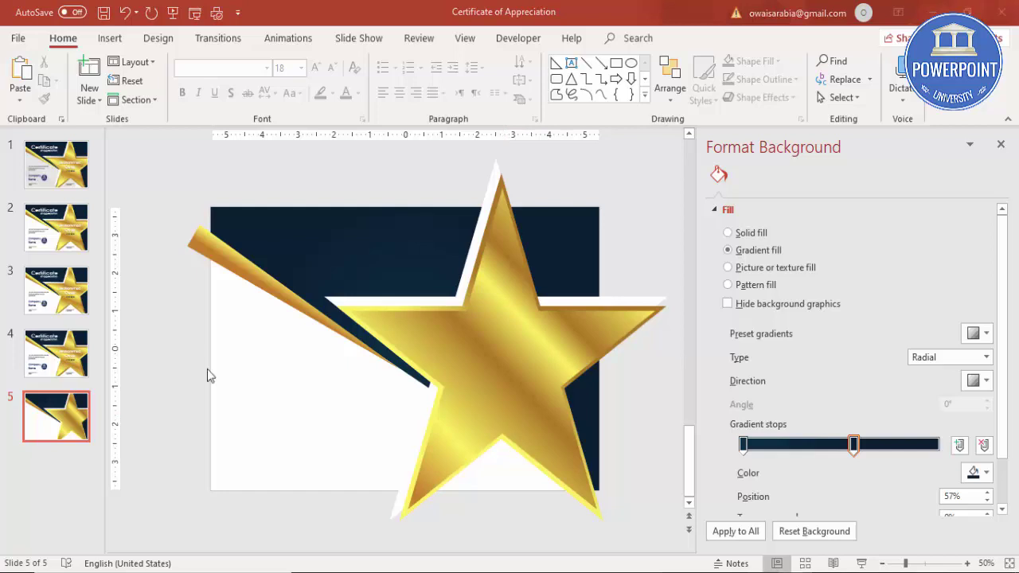
Add a text box reading 'Certificate' above the slide's top left
left_click(116, 40)
left_click(582, 96)
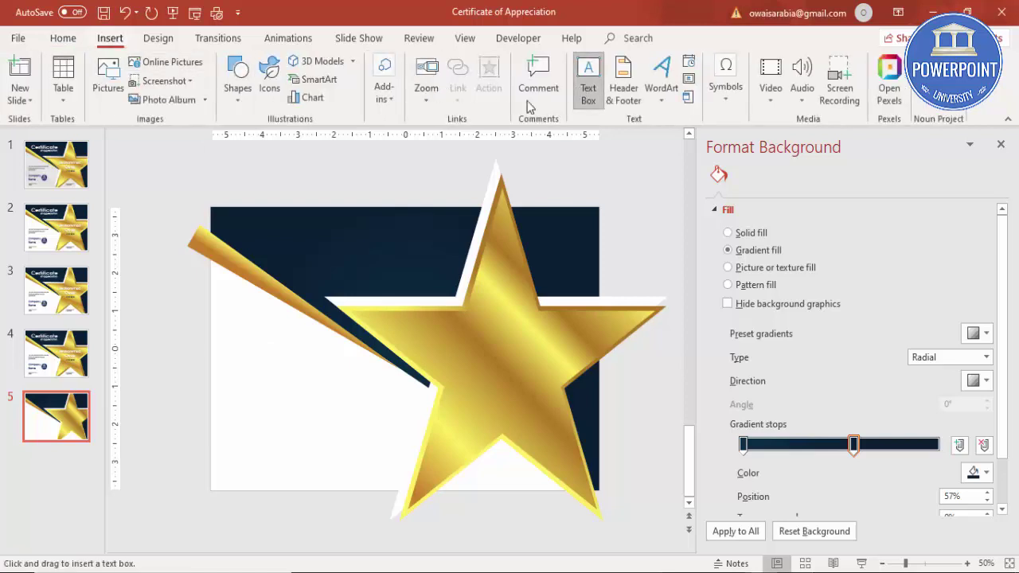
mouse_move(211, 159)
left_mouse_down()
mouse_move(250, 177)
mouse_move(397, 196)
left_mouse_up()
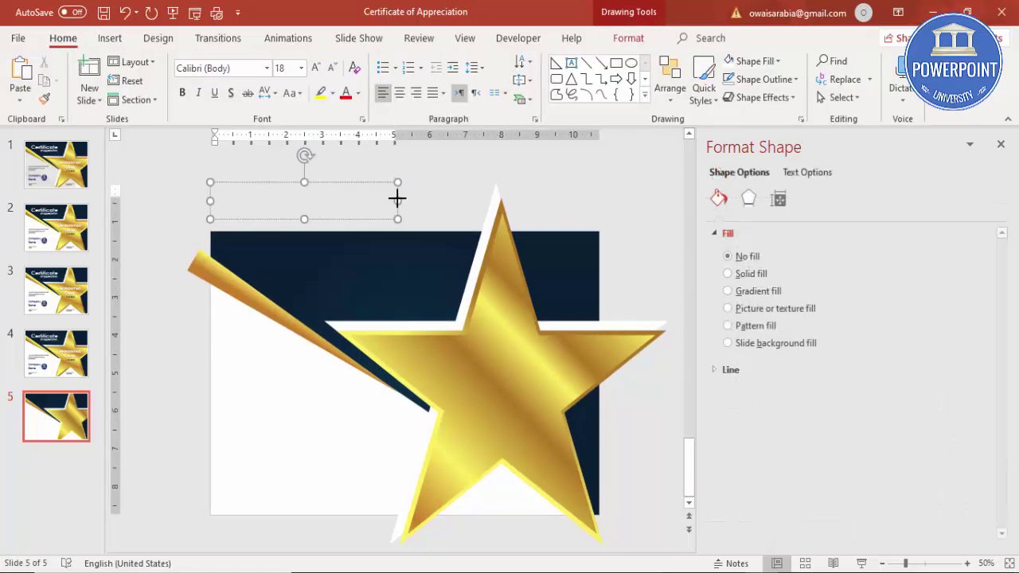
type("Certificate")
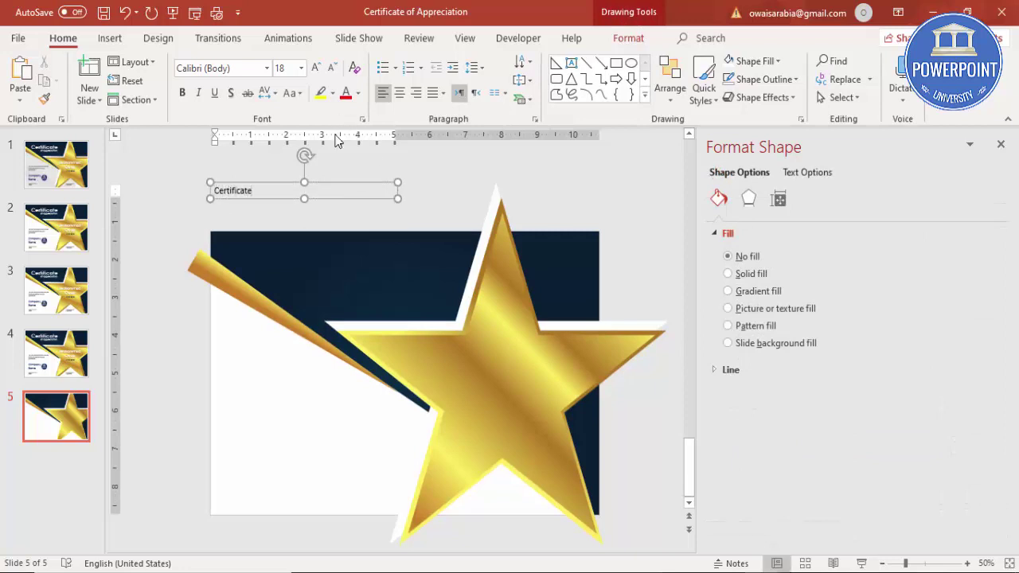
Set the Certificate text to Century Gothic and enlarge it
left_click(342, 188)
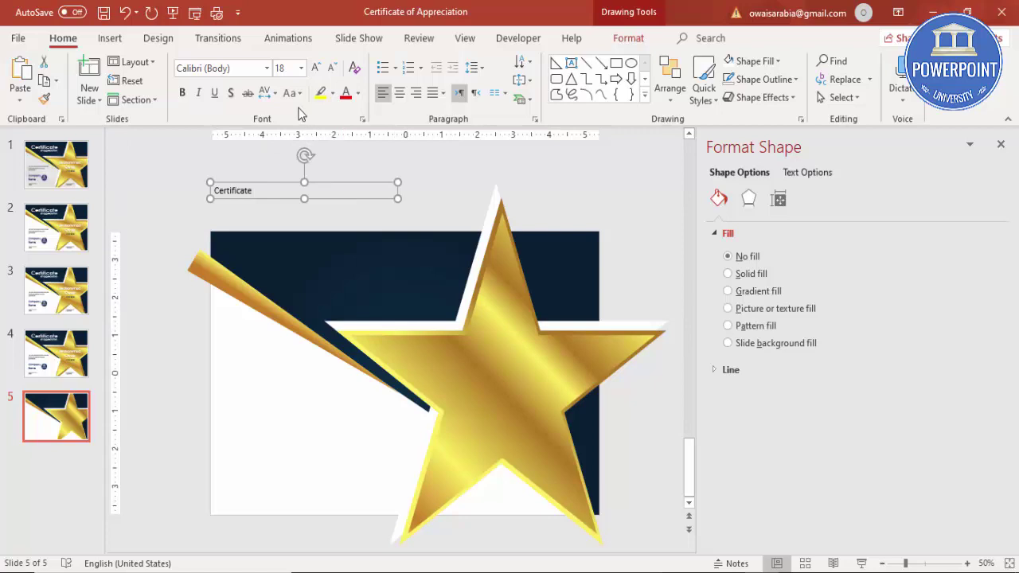
left_click(239, 68)
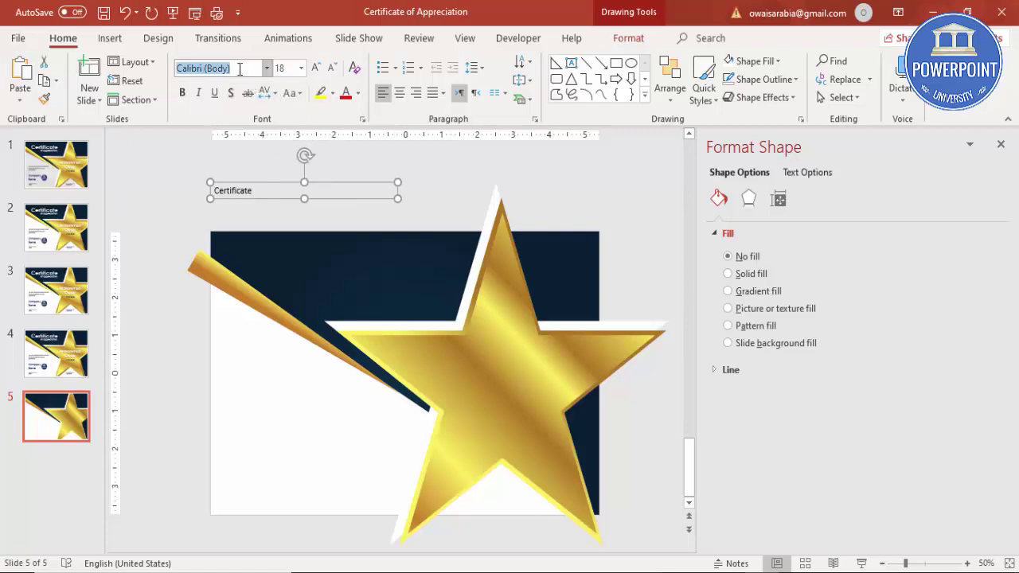
type("Century Gothic")
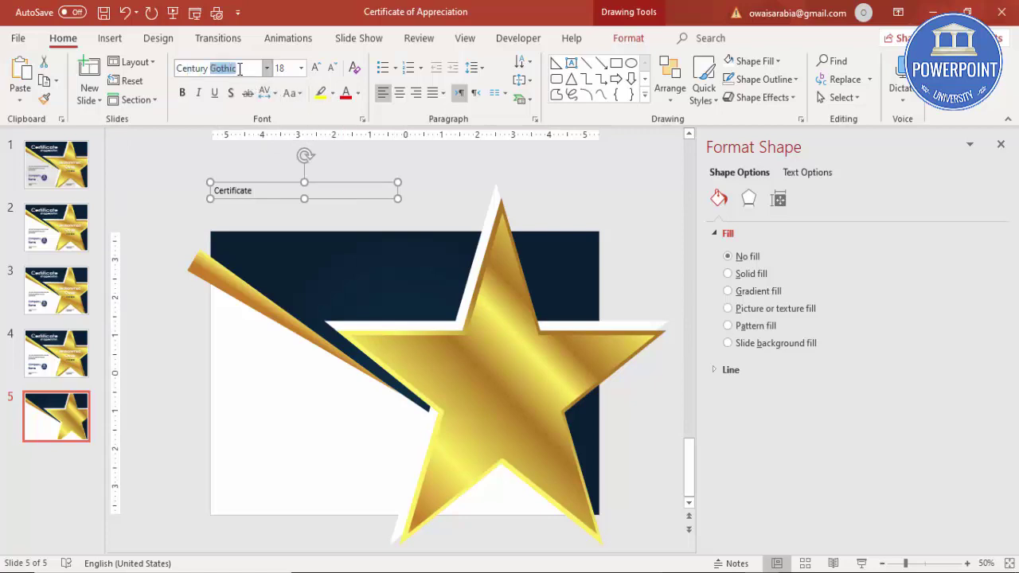
key("Return")
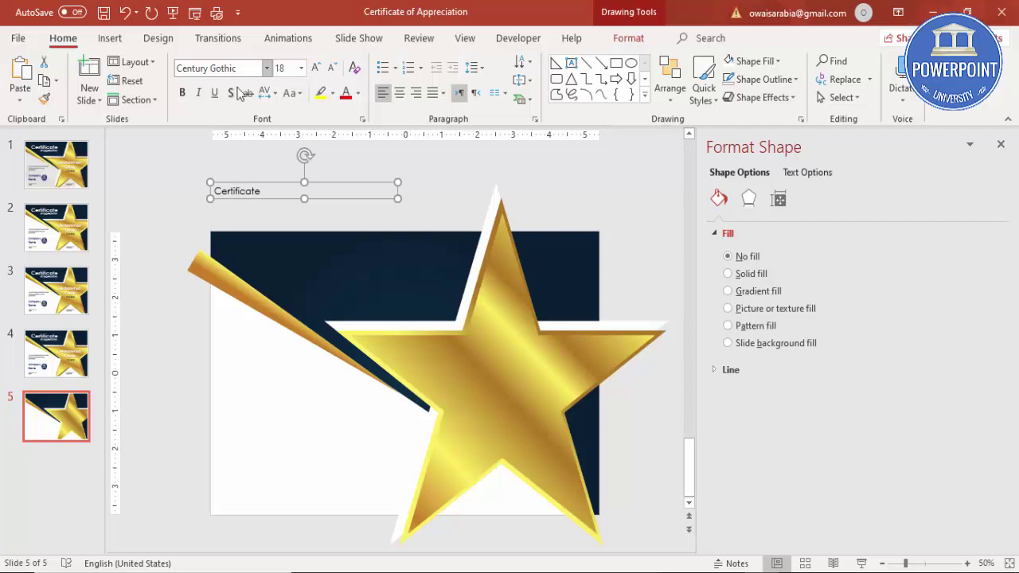
left_click(316, 68)
left_click(316, 68)
left_click(316, 68)
left_click(316, 68)
left_click(316, 68)
left_click(316, 68)
left_click(316, 68)
left_click(316, 67)
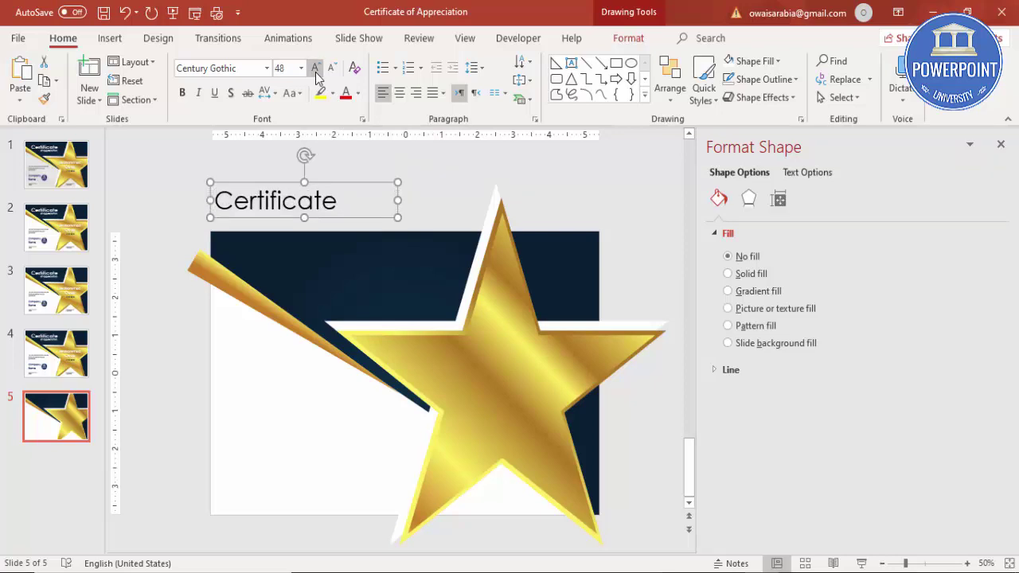
Make Certificate bold, white, with very loose spacing, and move it onto the navy area
left_click(181, 93)
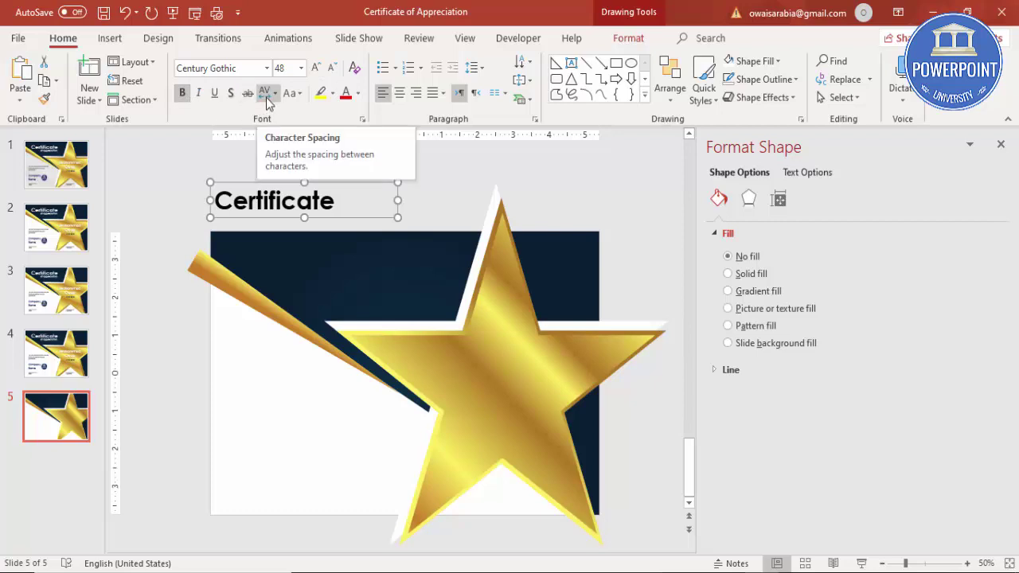
left_click(266, 97)
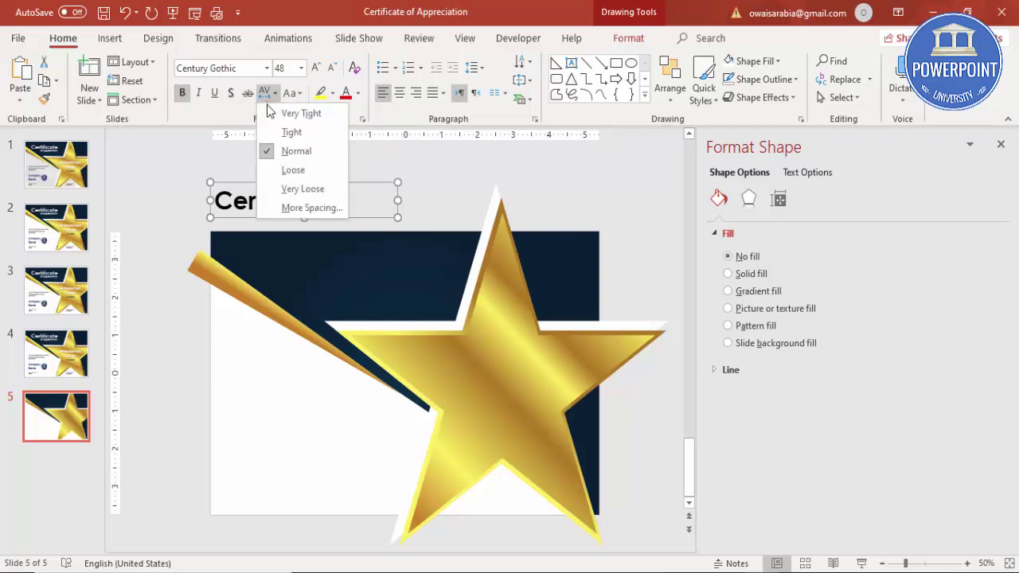
left_click(301, 188)
left_click(357, 93)
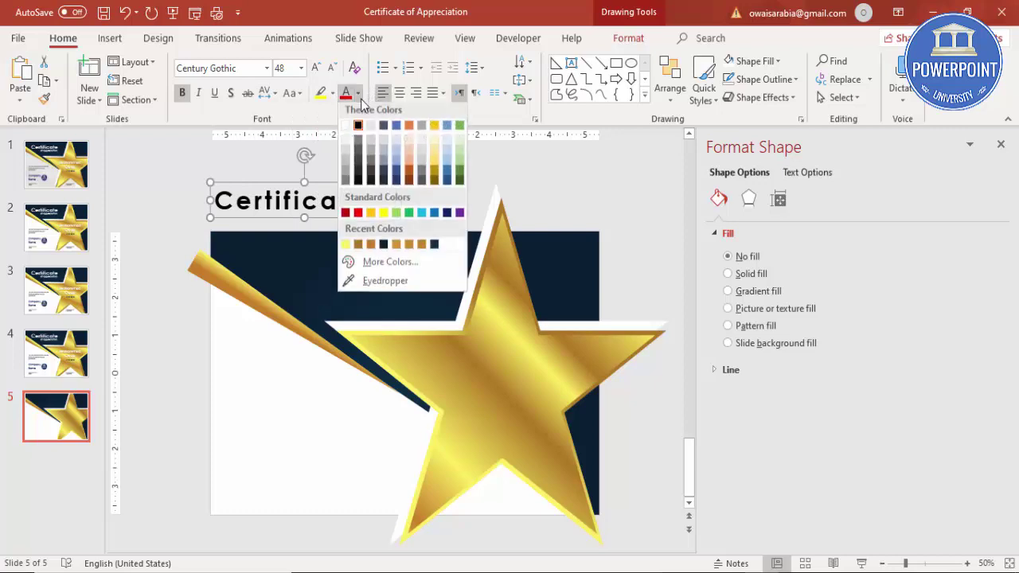
left_click(345, 130)
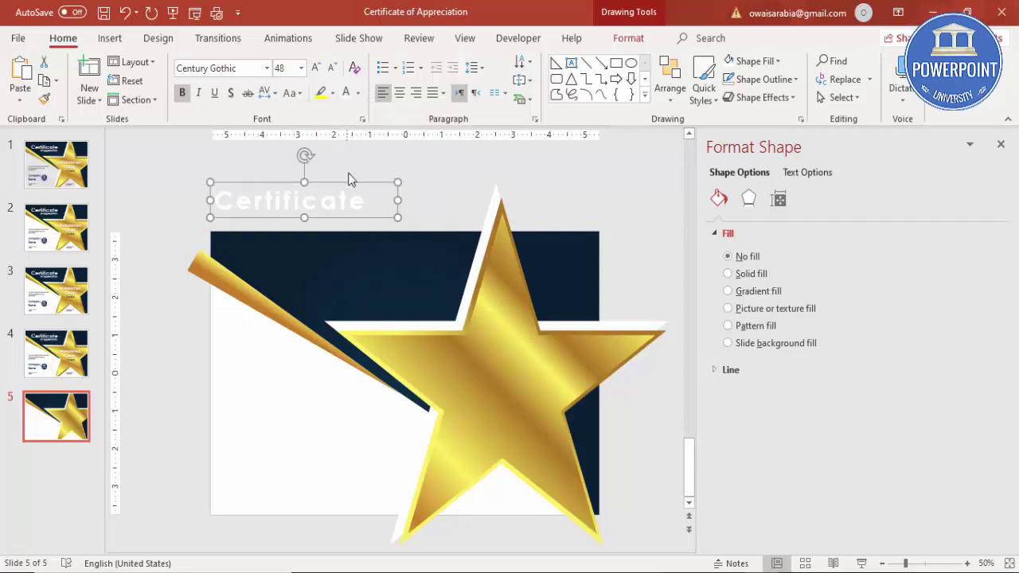
left_click_drag(350, 185, 388, 221)
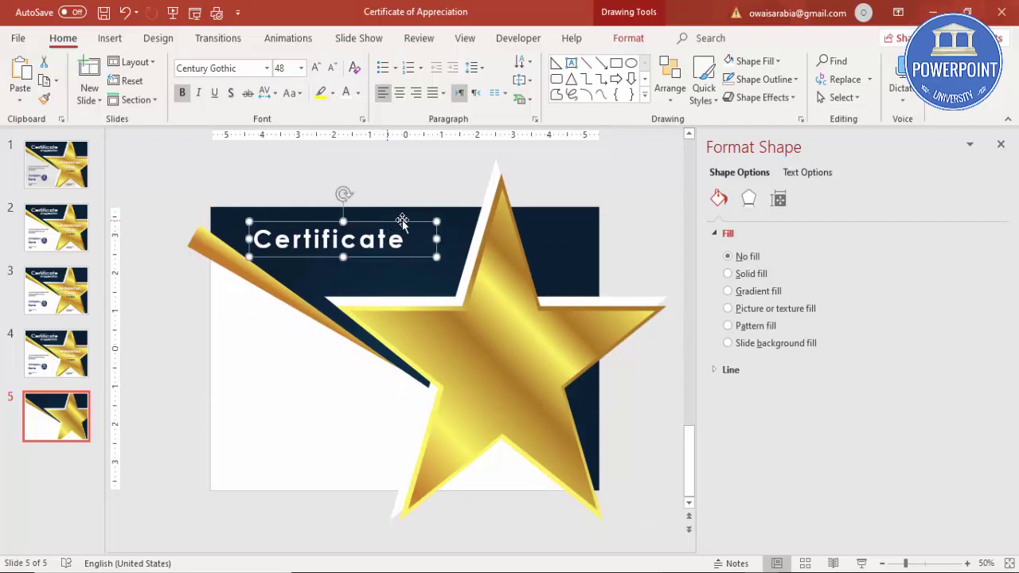
left_click(285, 175)
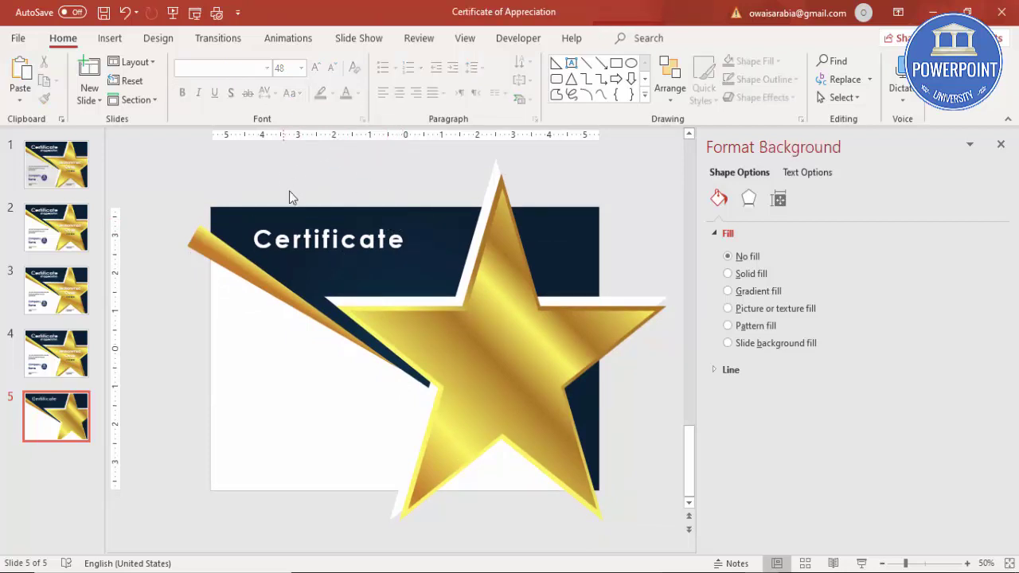
Duplicate the Certificate box and retype the copy as 'of Appreciation' on one line
left_click(315, 239)
left_click(297, 221)
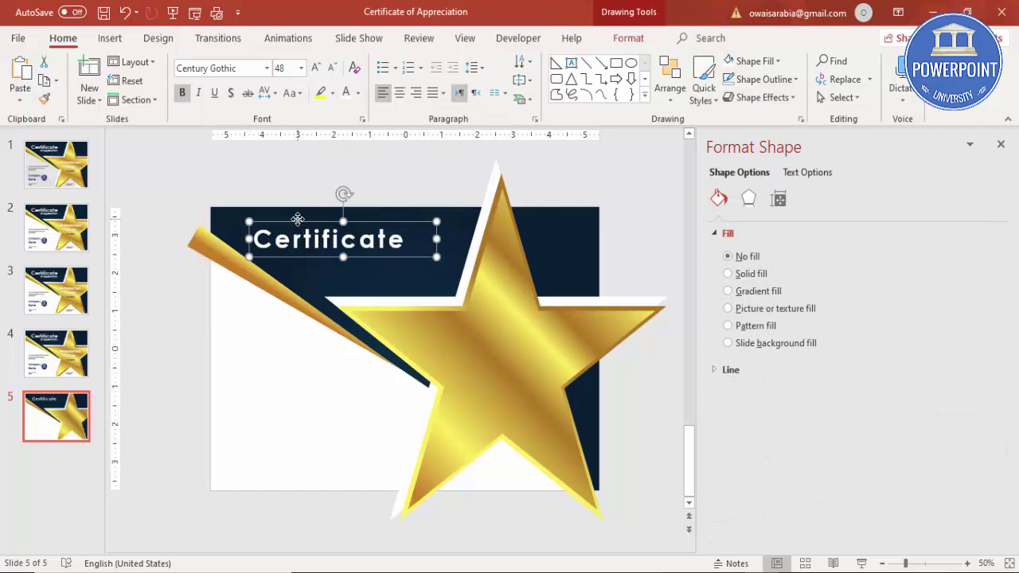
left_click_drag(297, 219, 314, 204)
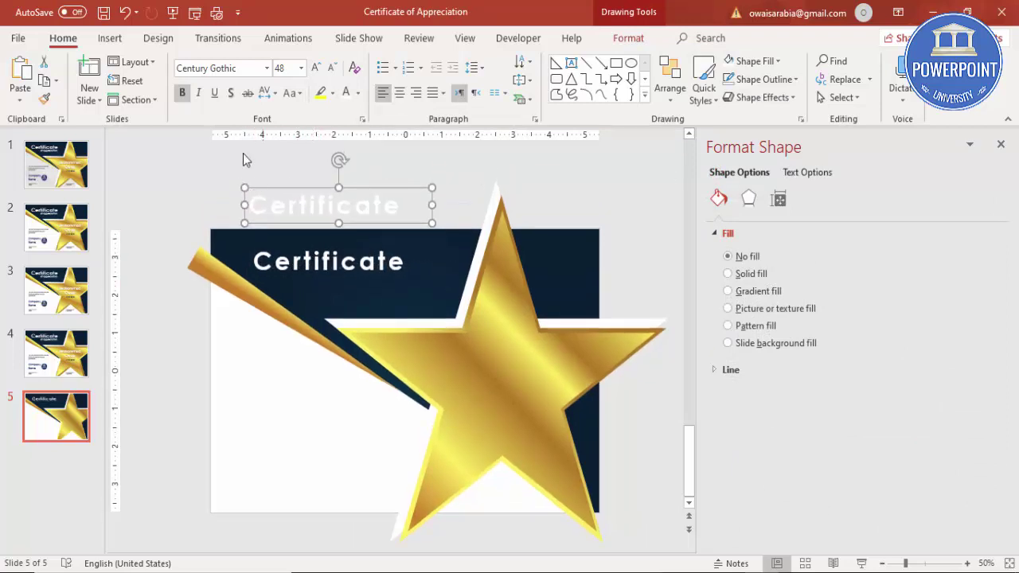
left_click_drag(252, 205, 719, 203)
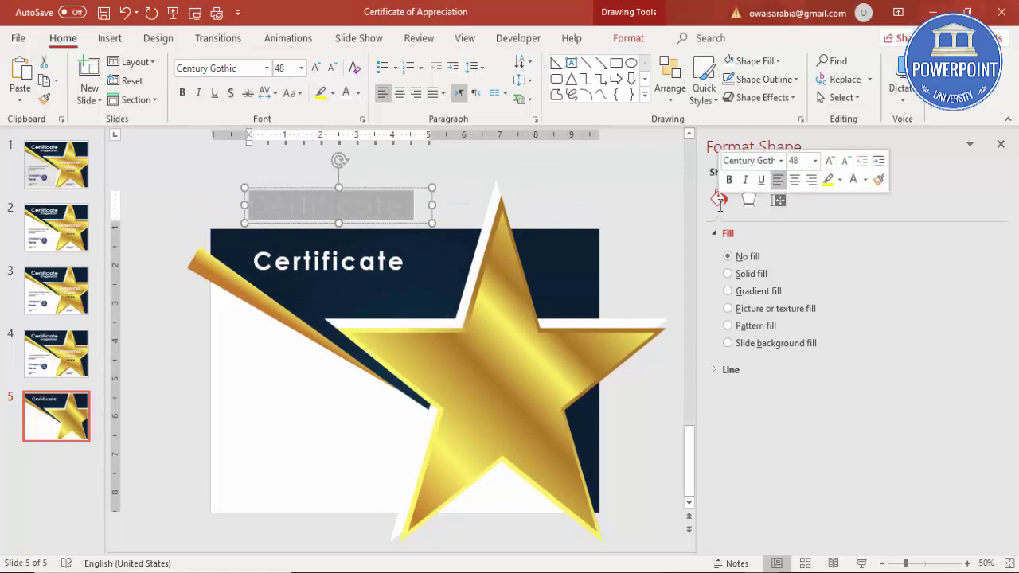
key("Delete")
key("BackSpace")
key("BackSpace")
type("of Appreciat")
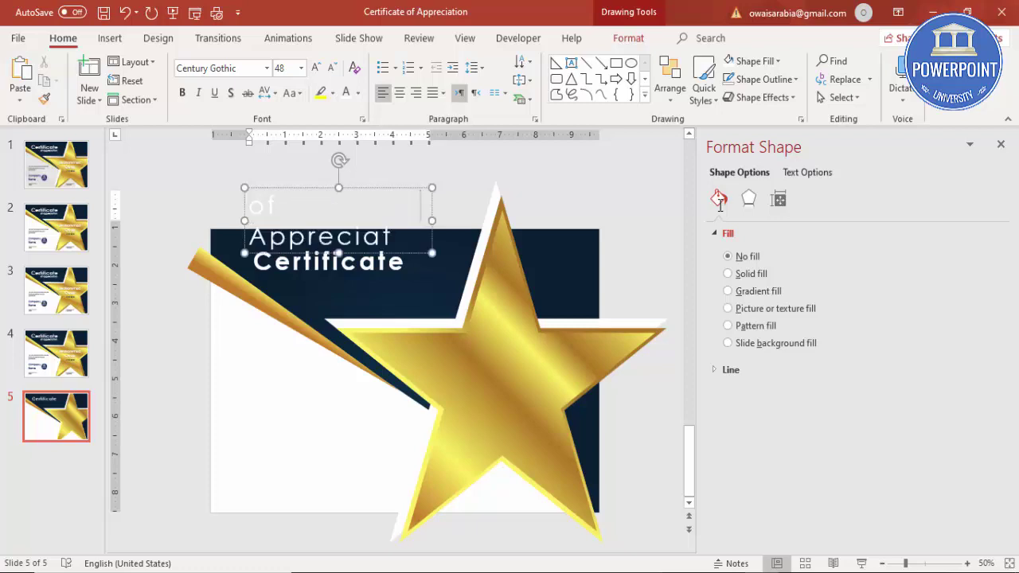
type("ion")
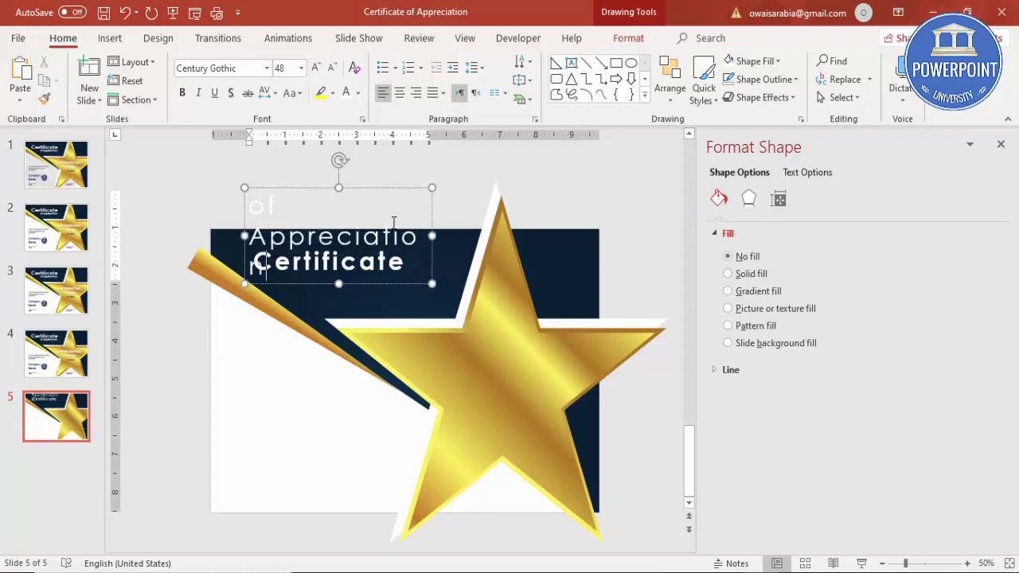
left_click_drag(432, 236, 506, 235)
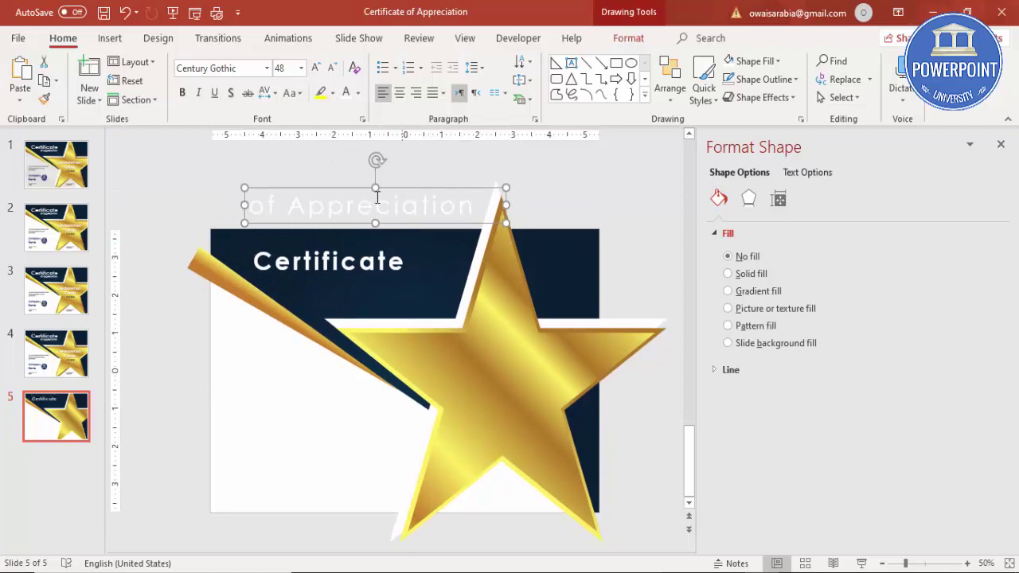
Give 'of Appreciation' normal spacing, 28 pt size and right alignment, placed under the title
left_click(271, 93)
left_click(291, 145)
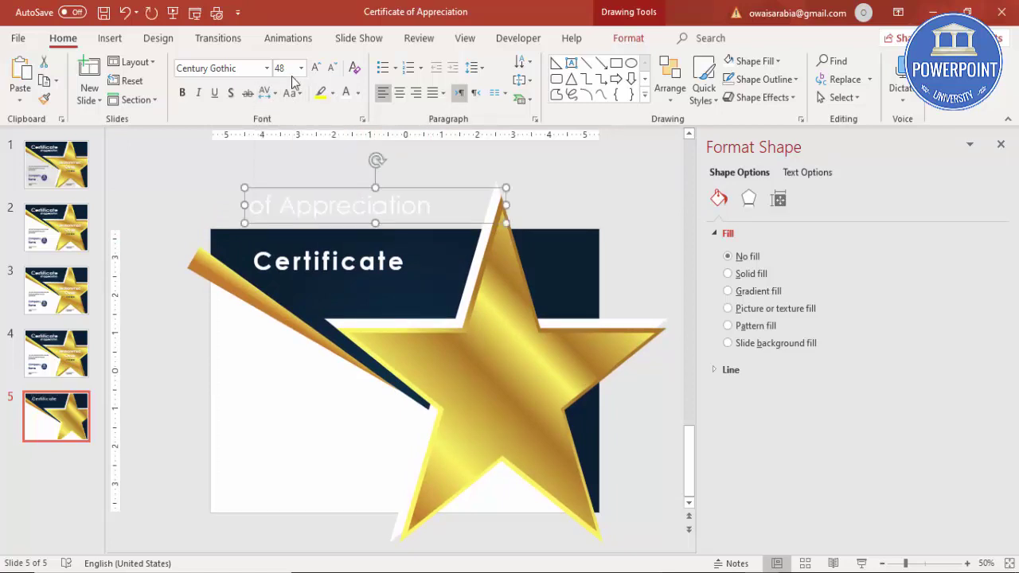
left_click(330, 69)
left_click(331, 68)
left_click(331, 69)
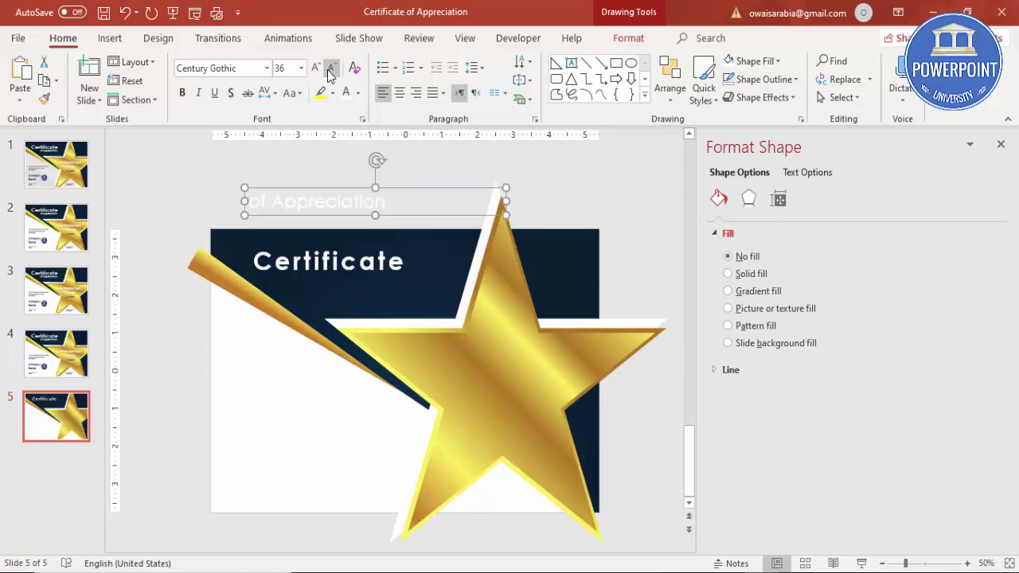
left_click_drag(507, 202, 399, 243)
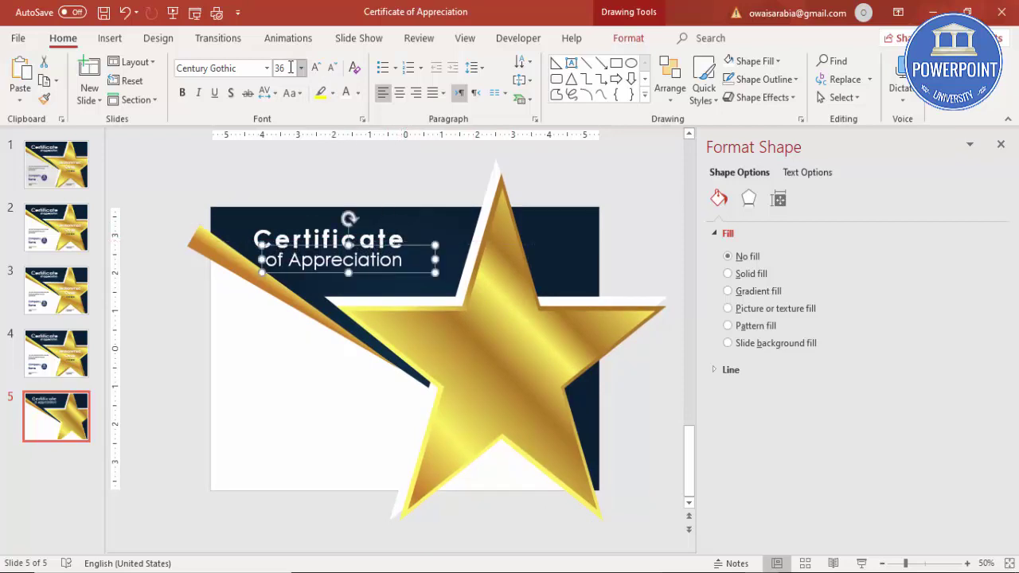
left_click(331, 68)
left_click(331, 67)
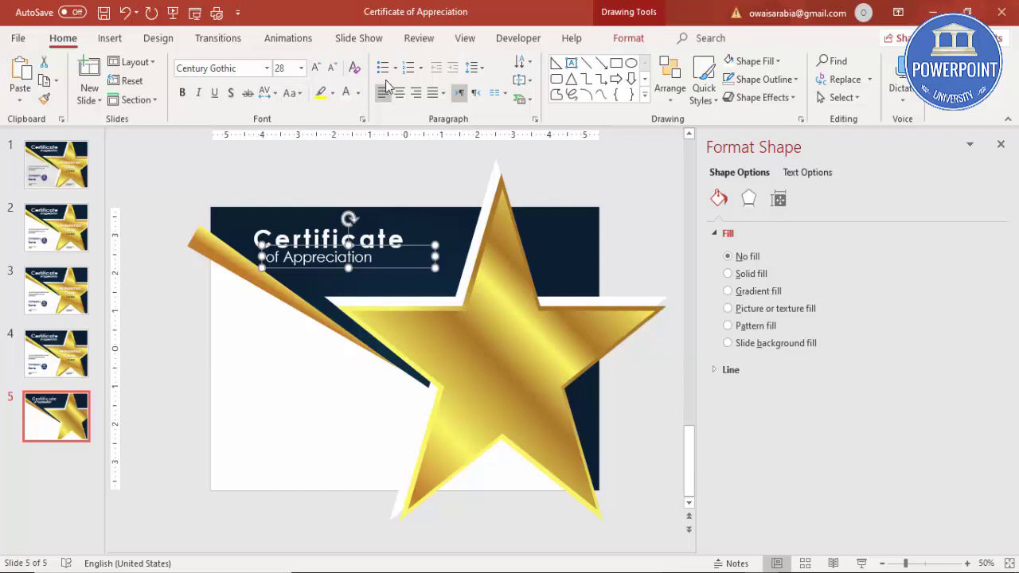
left_click(415, 93)
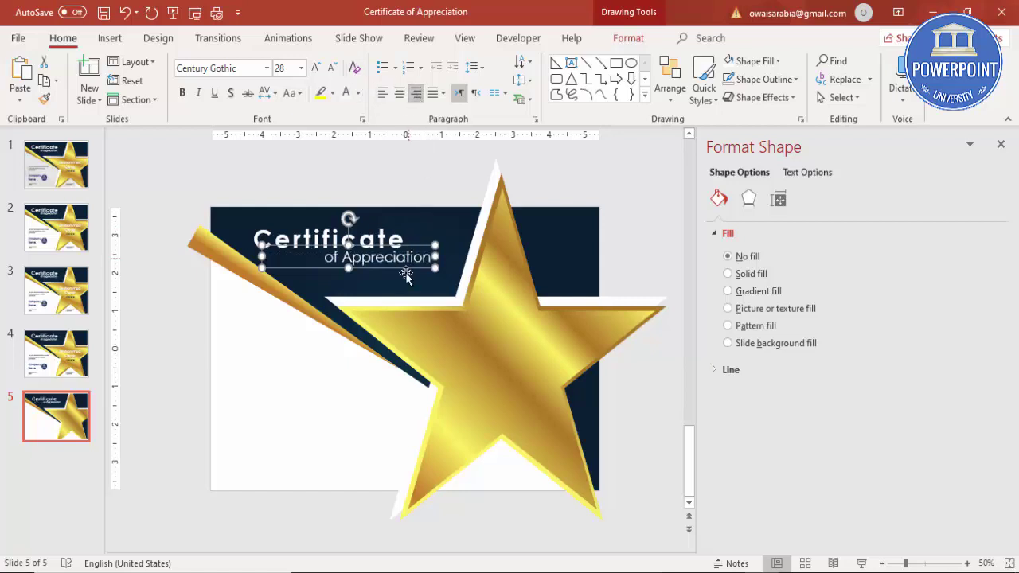
left_click_drag(405, 273, 379, 274)
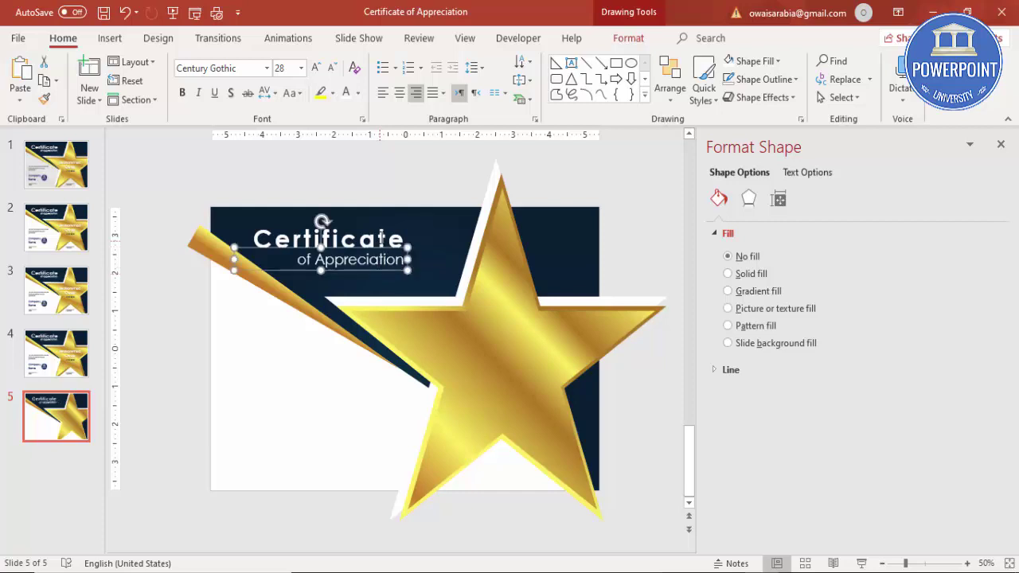
Right-align the Certificate title text and shift its box slightly left
left_click(380, 236)
left_click(400, 150)
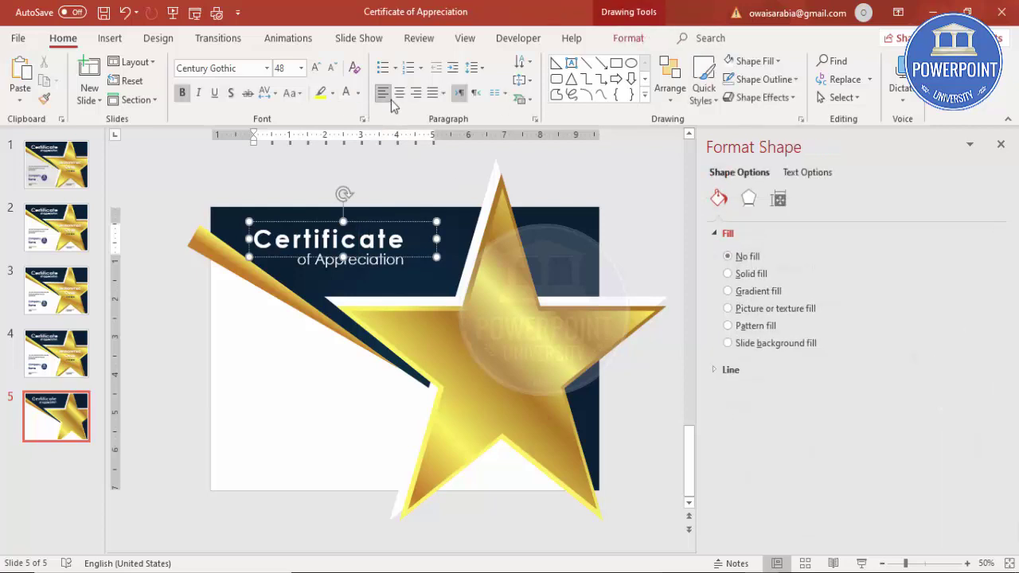
left_click(416, 93)
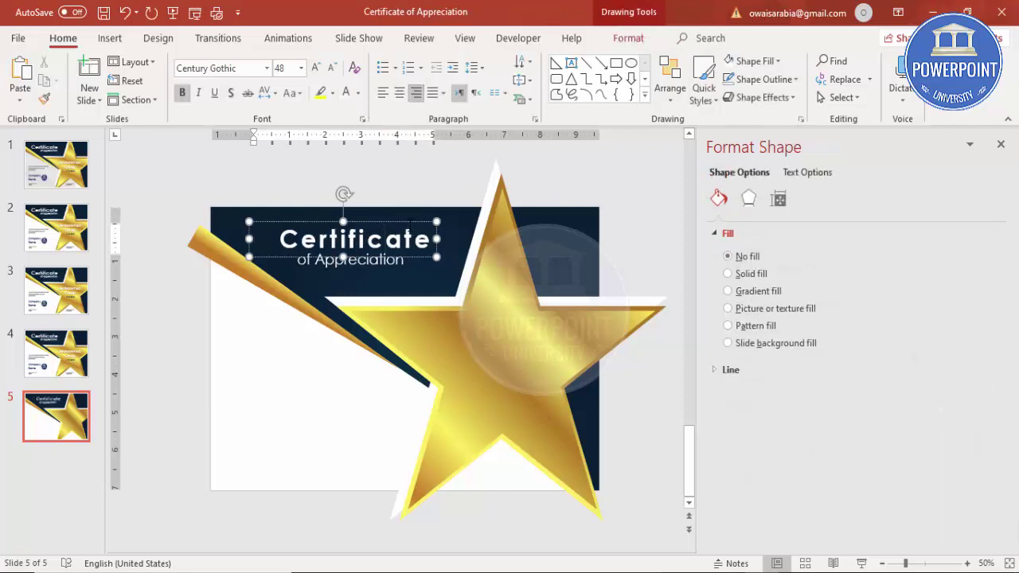
left_click_drag(405, 221, 382, 217)
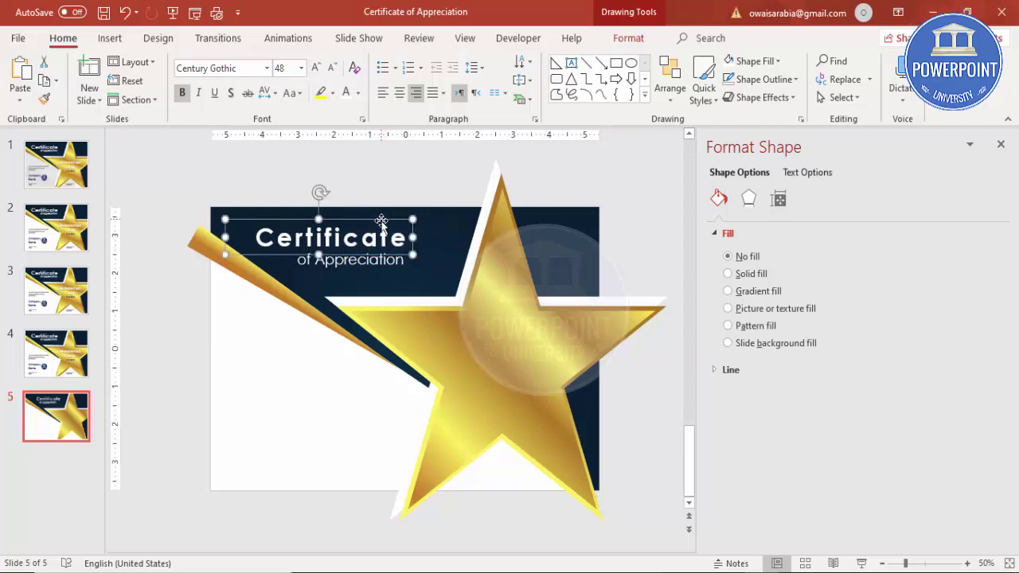
Align the 'of Appreciation' box flush right with the Certificate box
left_click(381, 263, "shift")
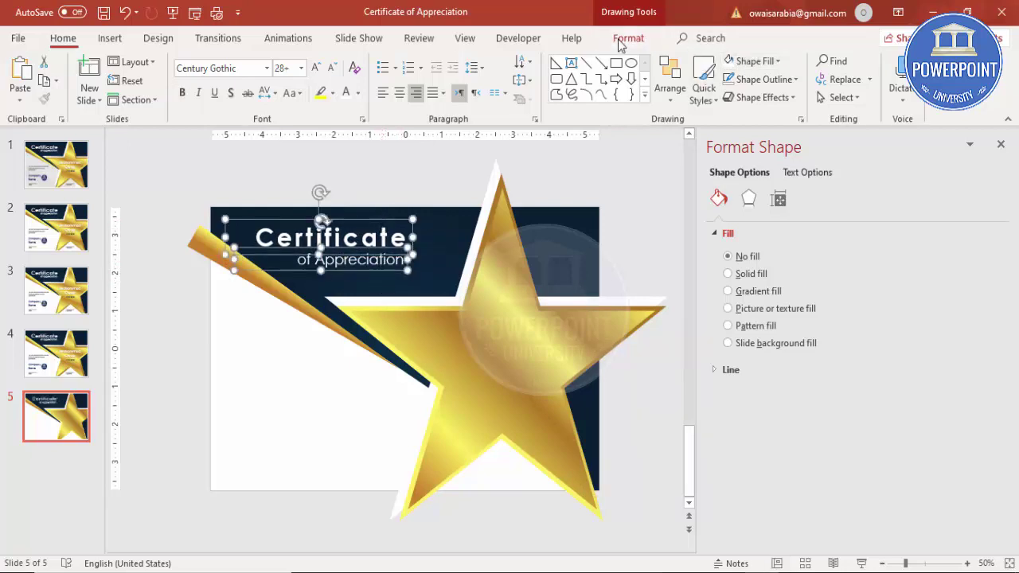
left_click(621, 43)
left_click(826, 62)
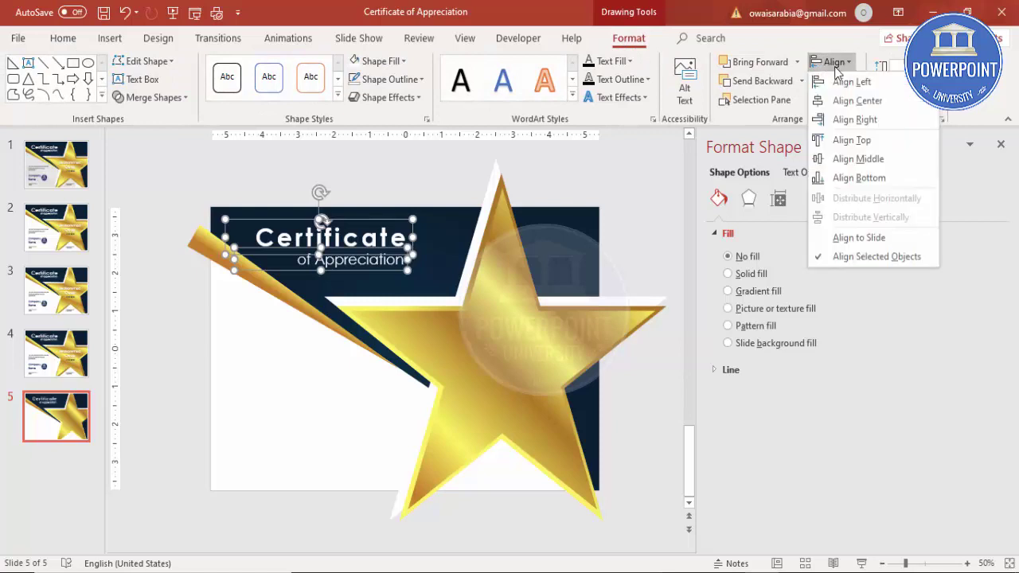
left_click(890, 119)
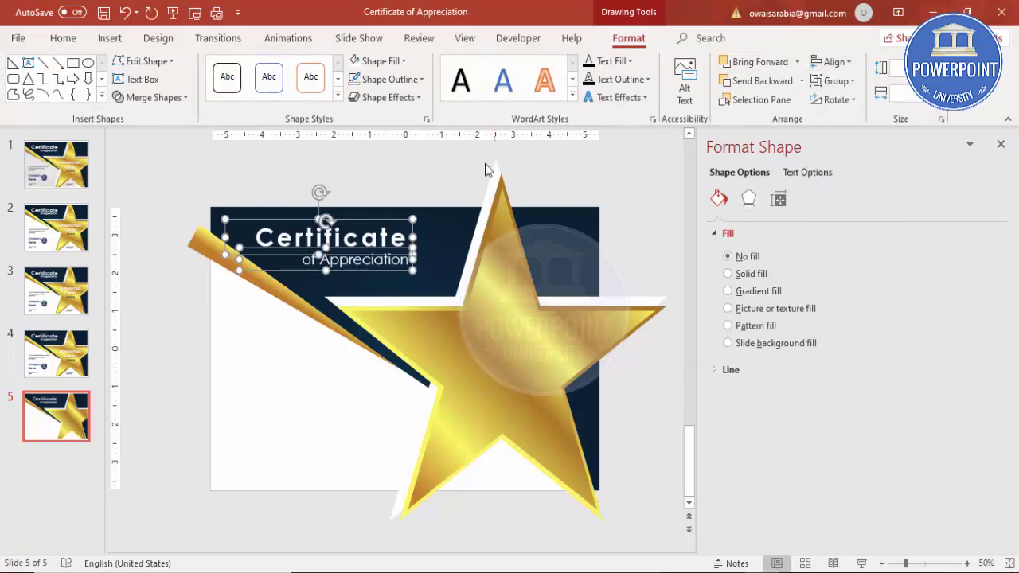
left_click(437, 159)
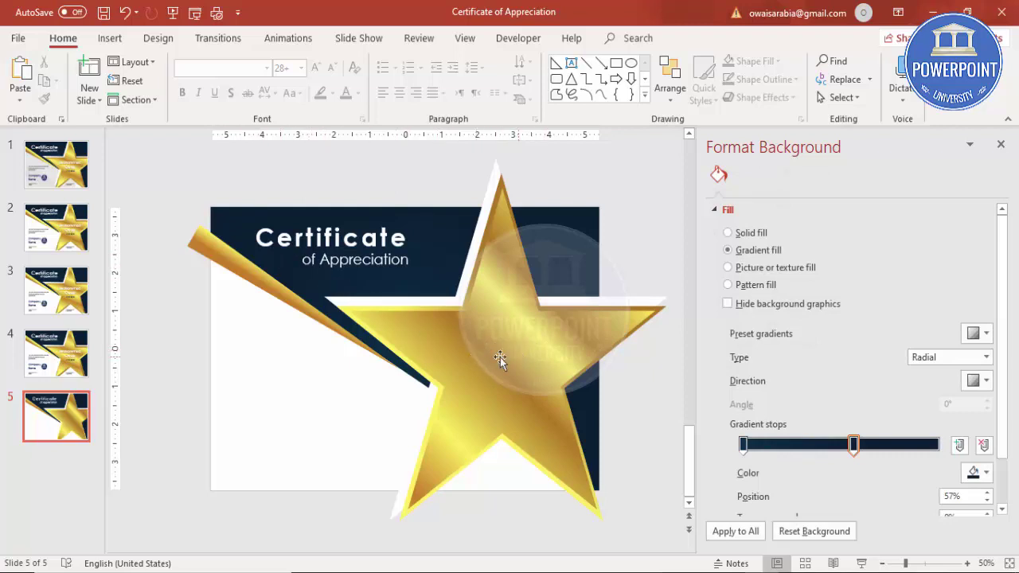
left_click(380, 239)
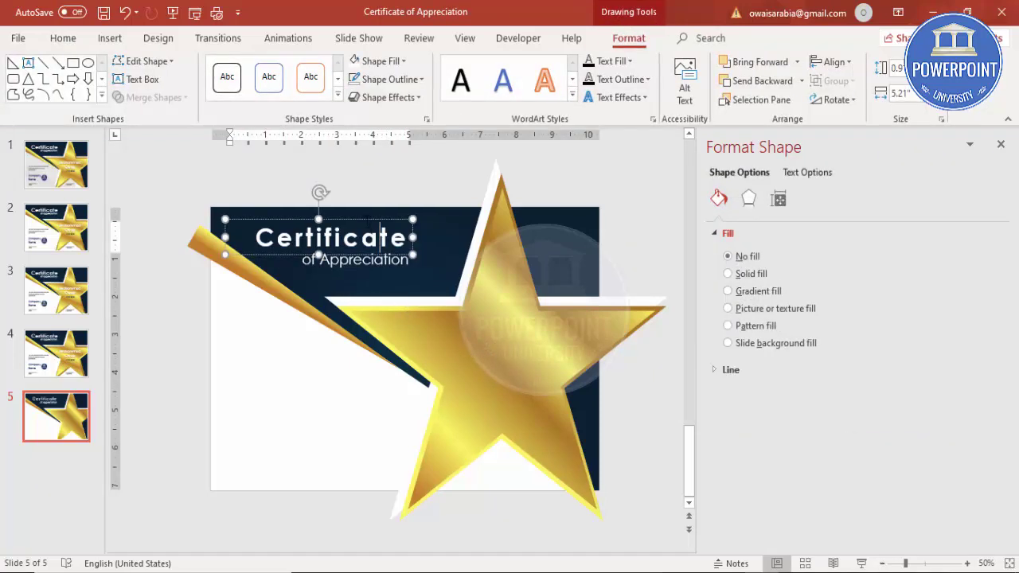
left_click(365, 220)
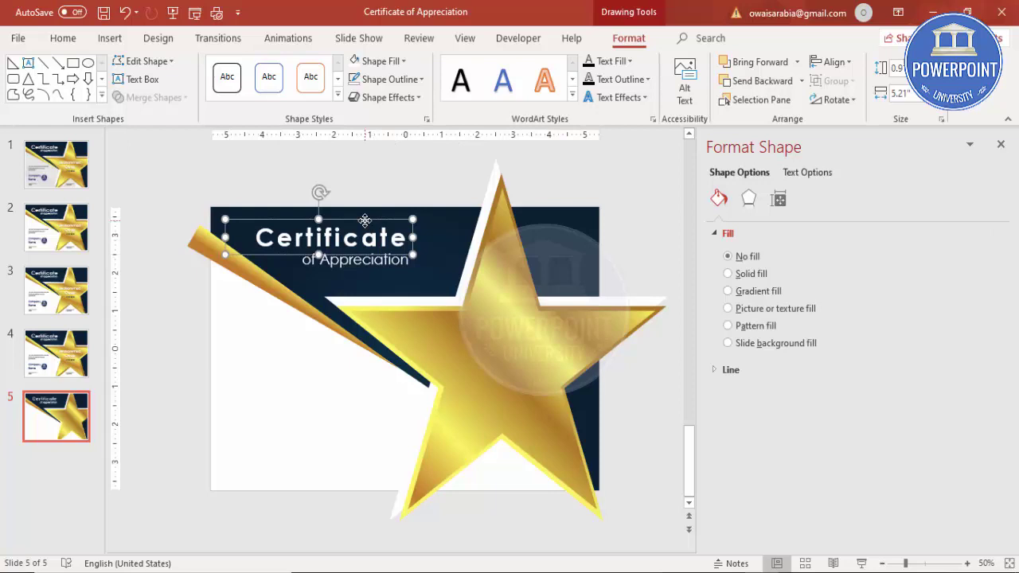
Duplicate the Certificate box onto the star and retype it as 'Your Name'
key("ctrl+d")
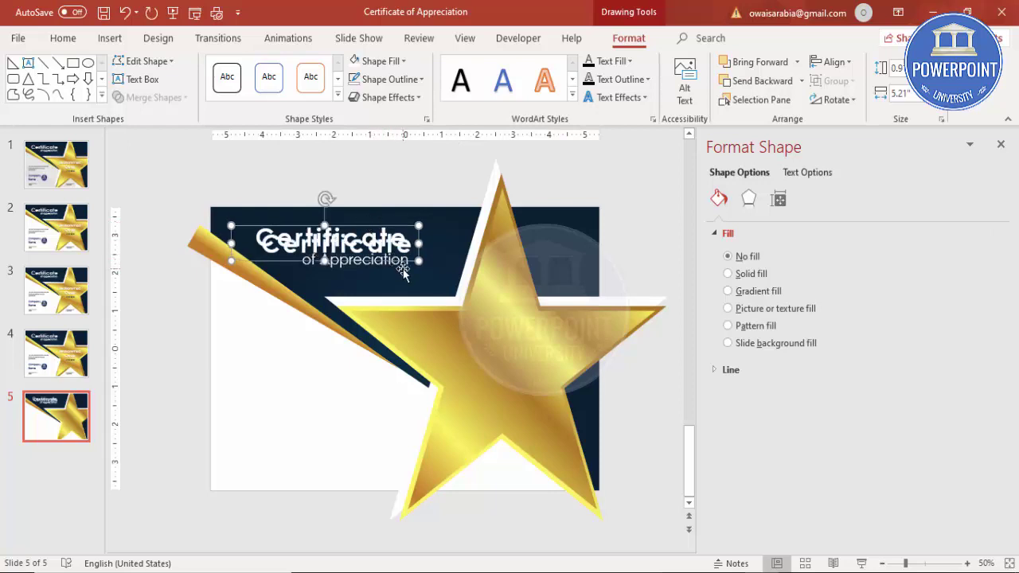
left_click_drag(388, 224, 553, 321)
left_click_drag(424, 341, 828, 353)
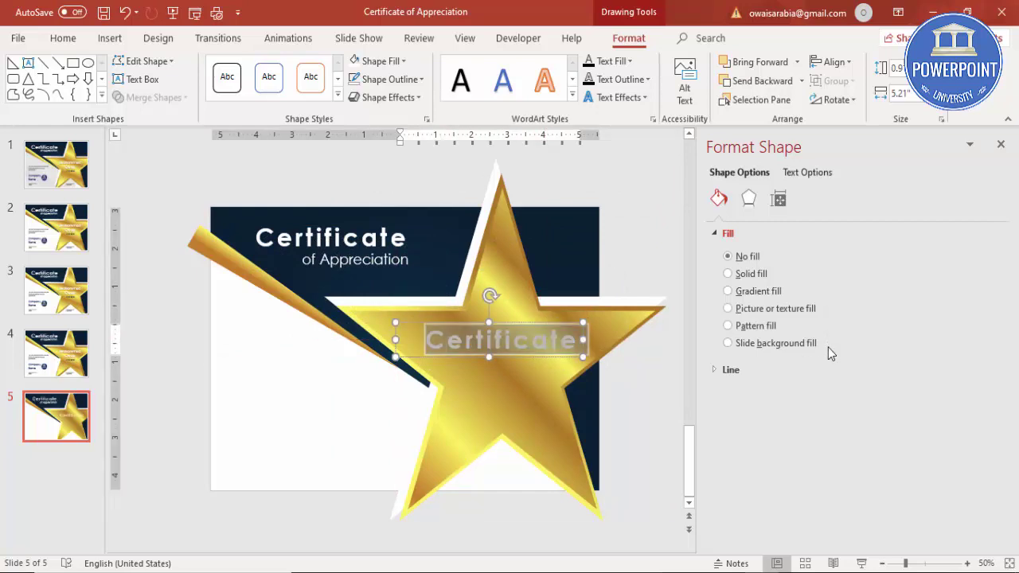
type("Your Name")
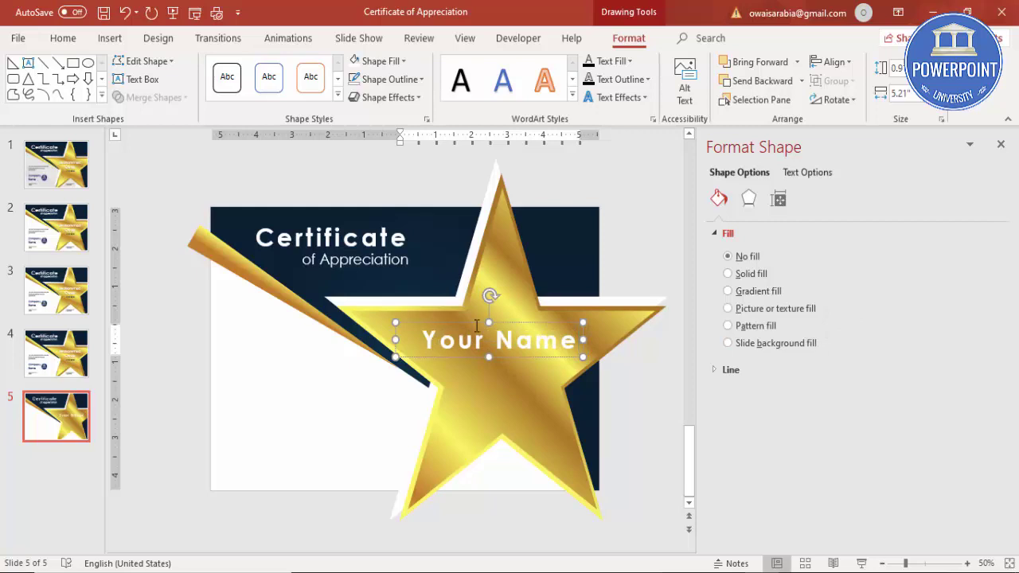
Centre 'Your Name' with normal letter spacing, adjust its position, and paste a spare copy
left_click(66, 39)
left_click(399, 93)
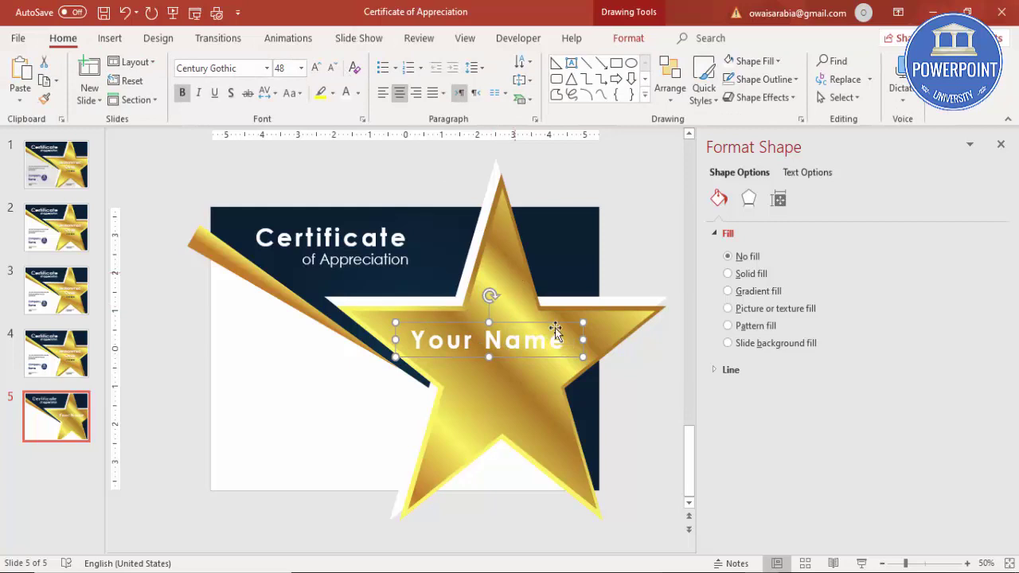
left_click_drag(530, 326, 540, 326)
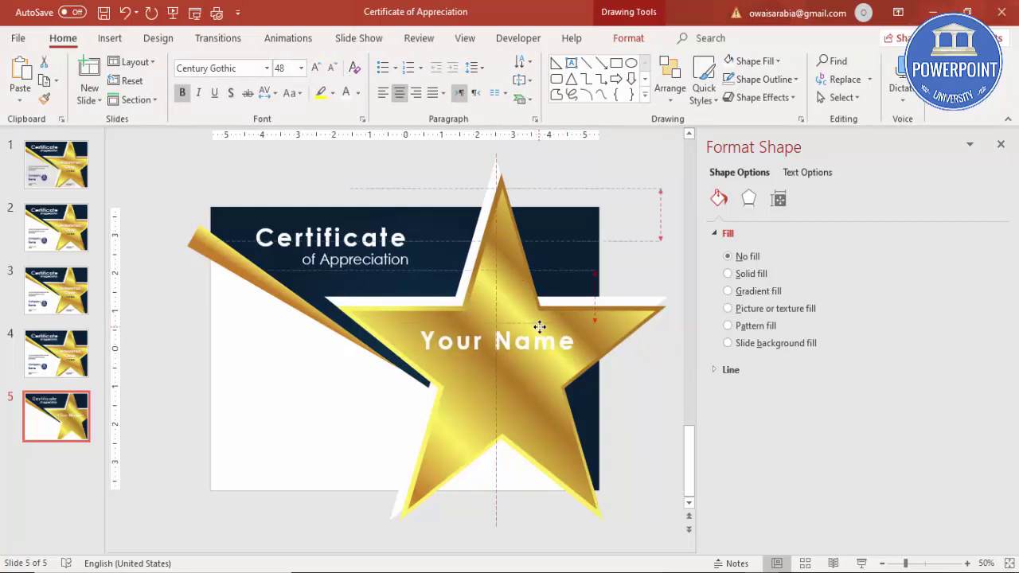
left_click(266, 93)
left_click(313, 151)
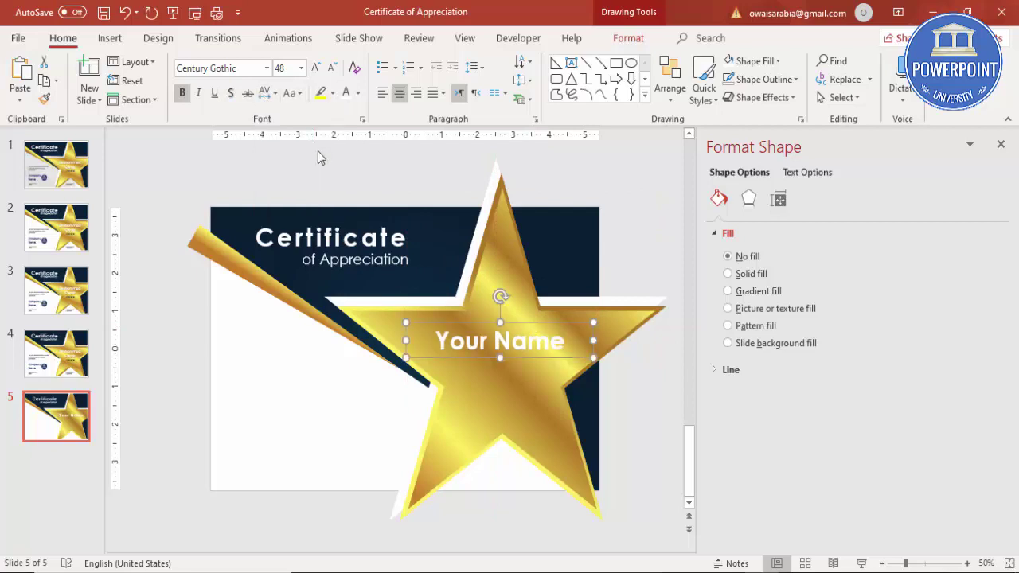
left_click_drag(536, 322, 536, 331)
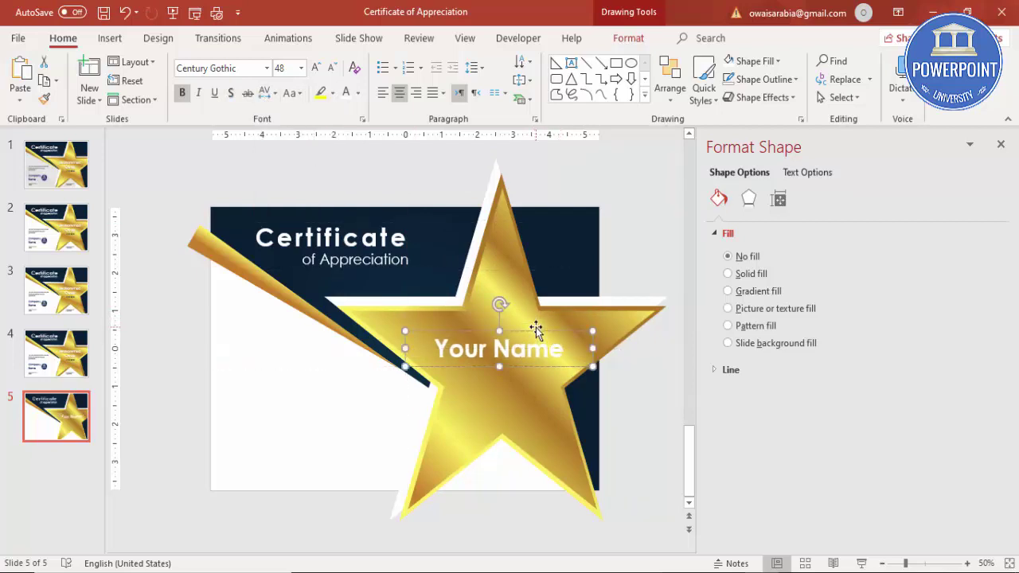
key("ctrl+v")
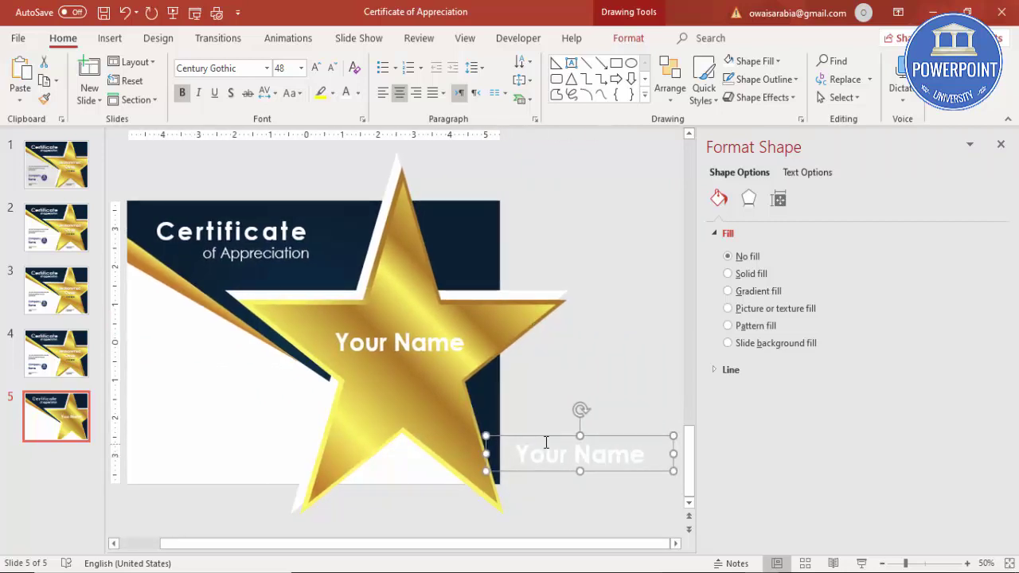
Colour the pasted Your Name copy brown and move it over the white text
left_click_drag(542, 438, 419, 361)
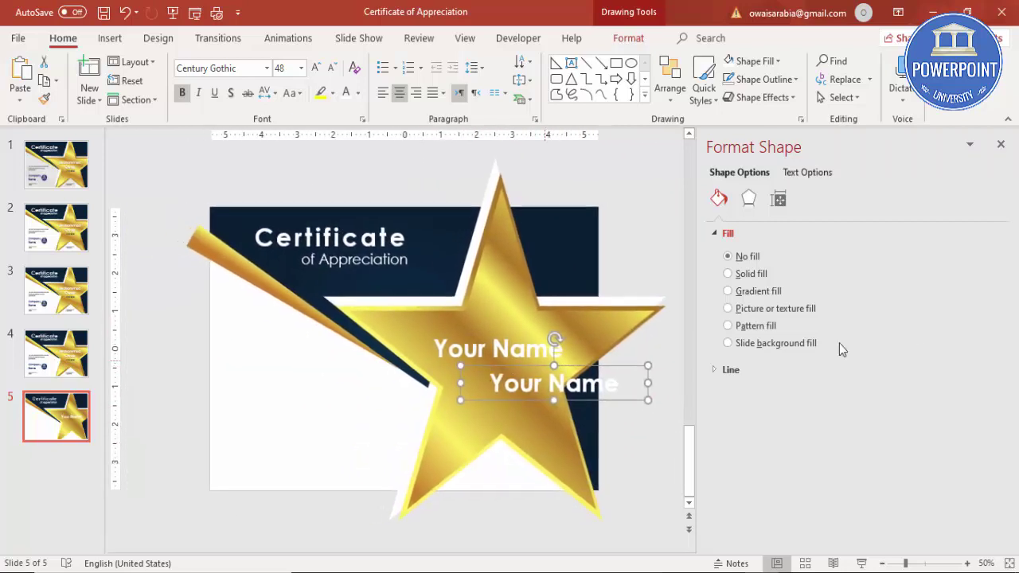
left_click(360, 92)
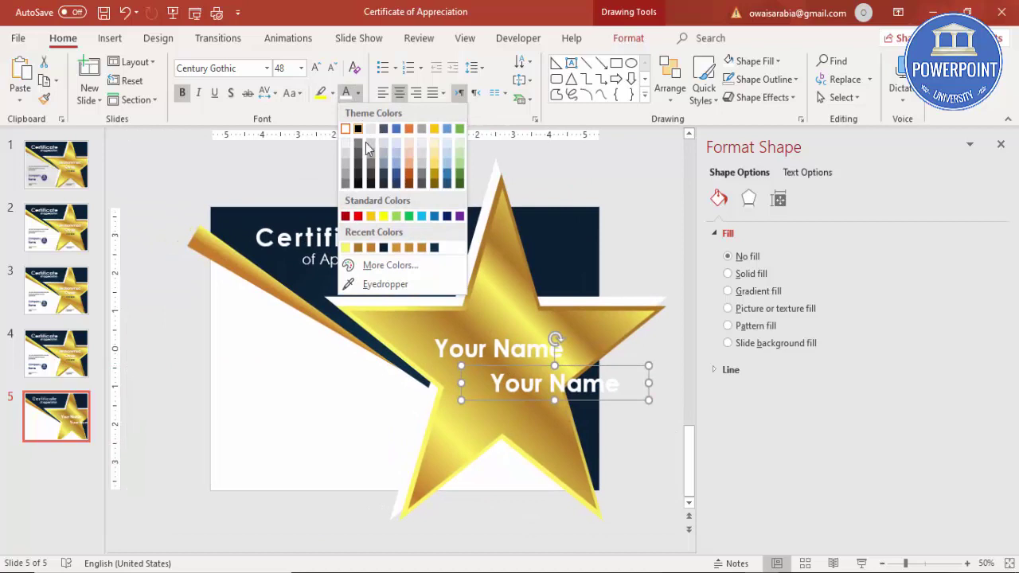
left_click(359, 249)
left_click_drag(645, 365, 593, 340)
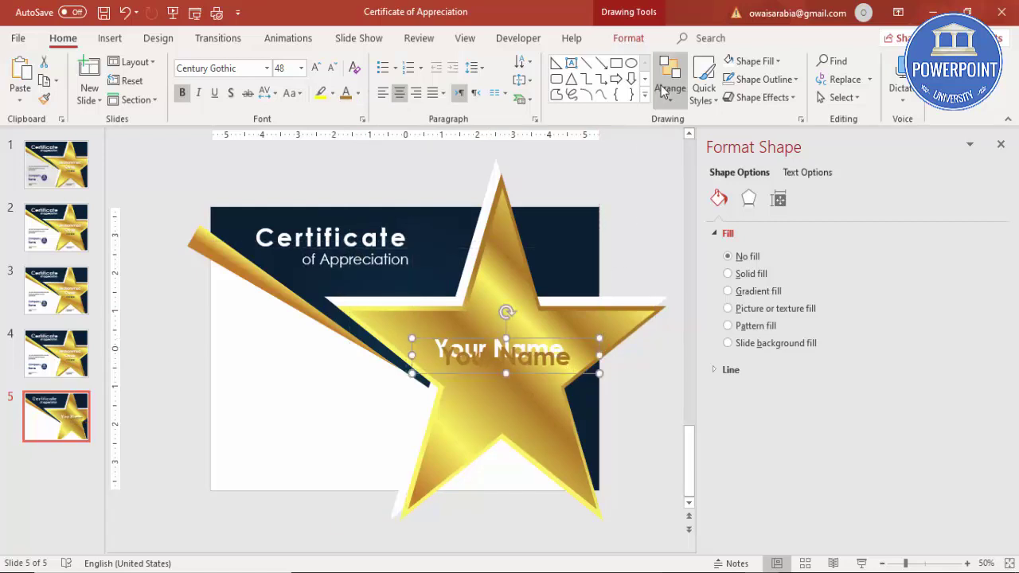
Send the brown copy behind the white Your Name, offset slightly up and left
left_click(629, 39)
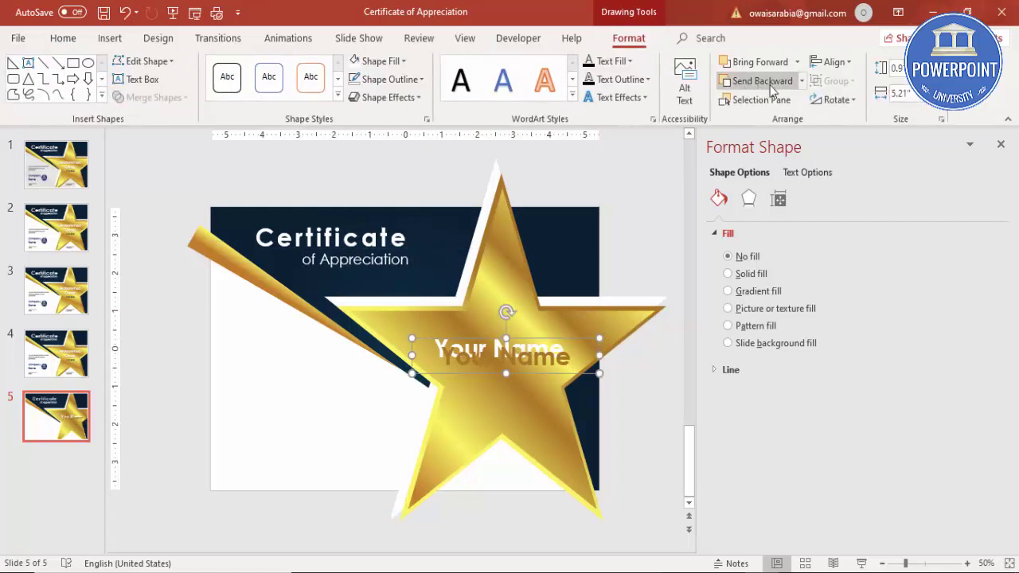
left_click(761, 81)
key("Up")
key("Left")
key("Up")
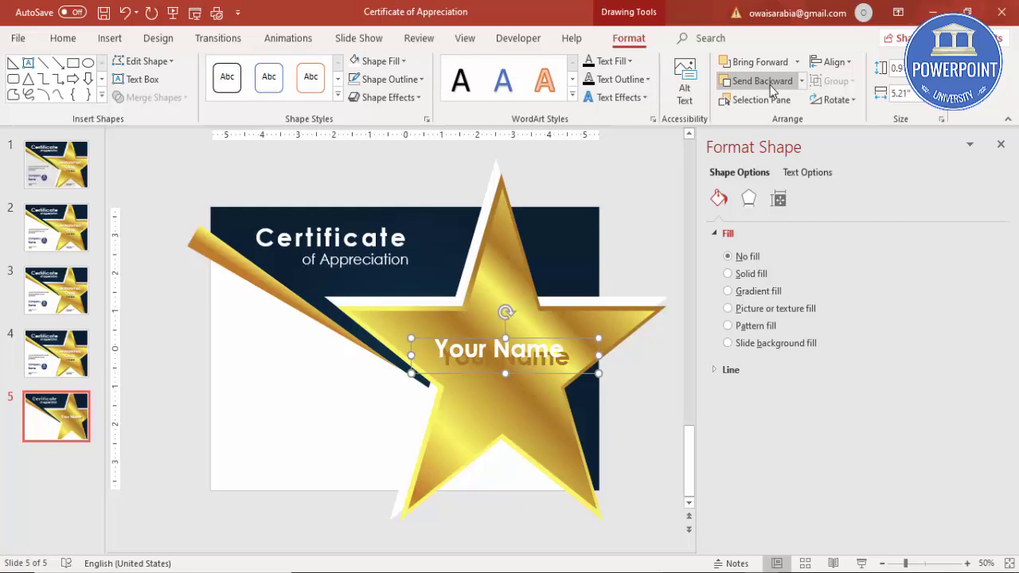
key("Down")
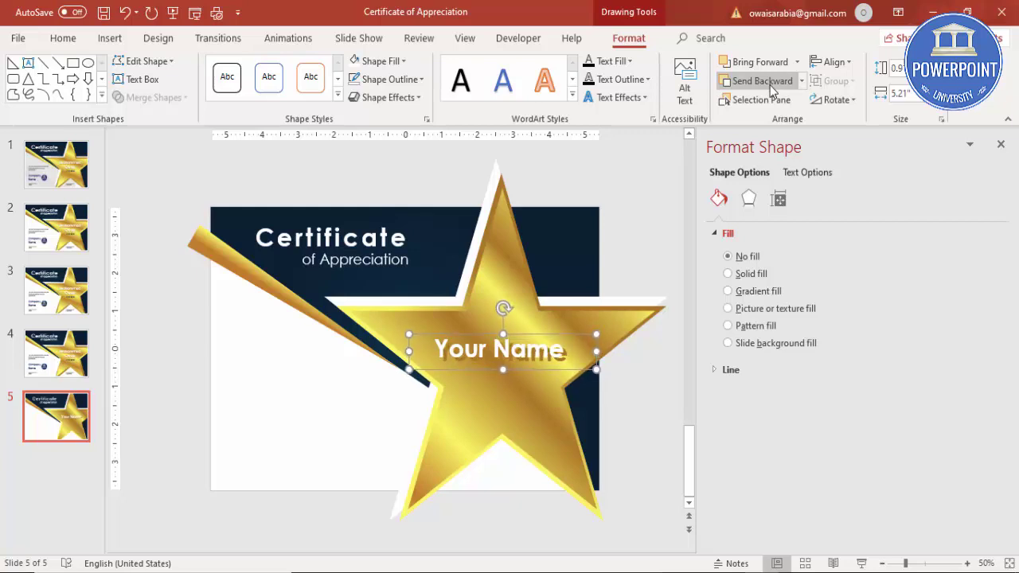
key("Up")
key("Left")
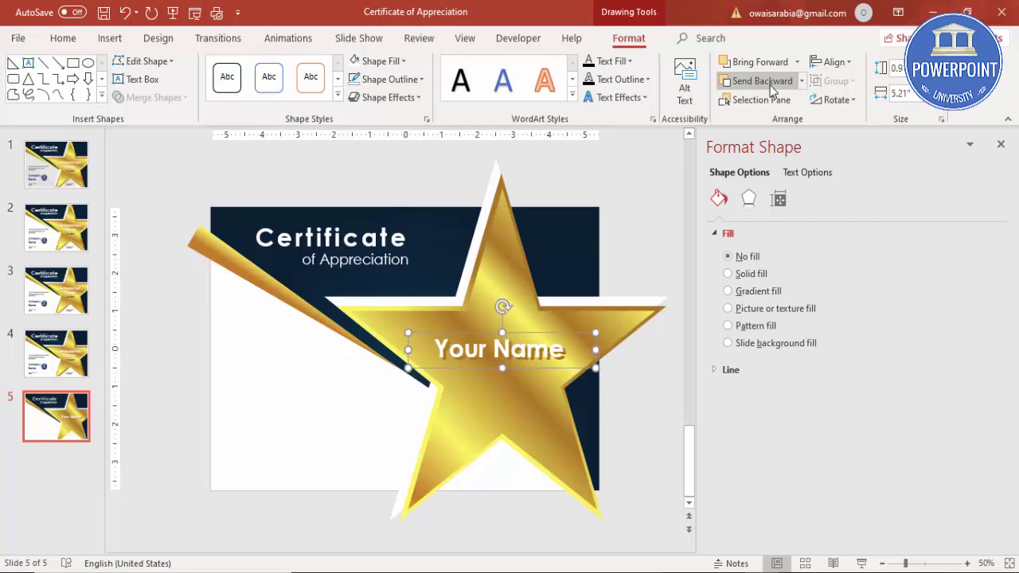
key("Down")
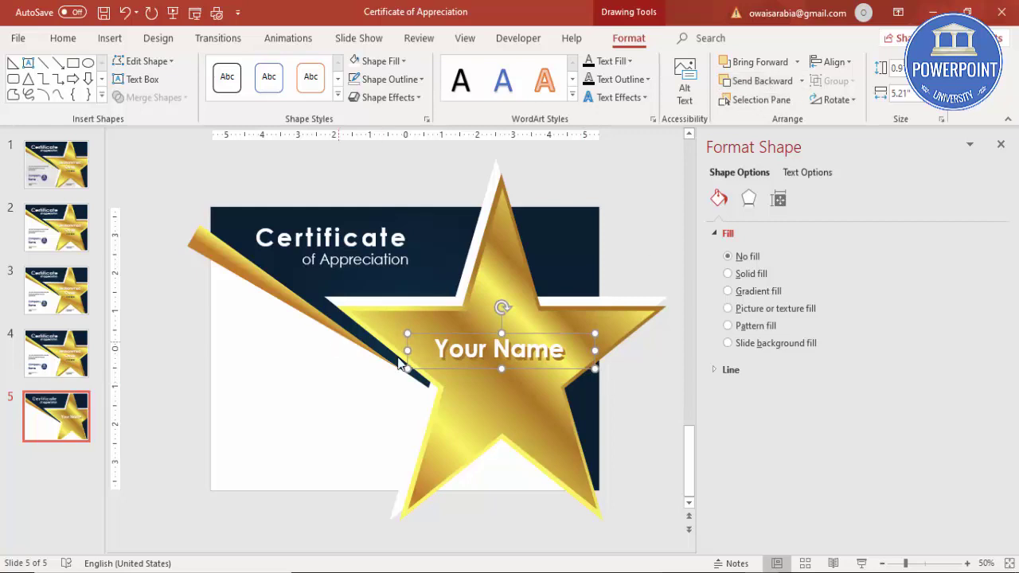
left_click(643, 410)
Draw a small oval circle in the slide's white lower-left area
left_click(597, 411)
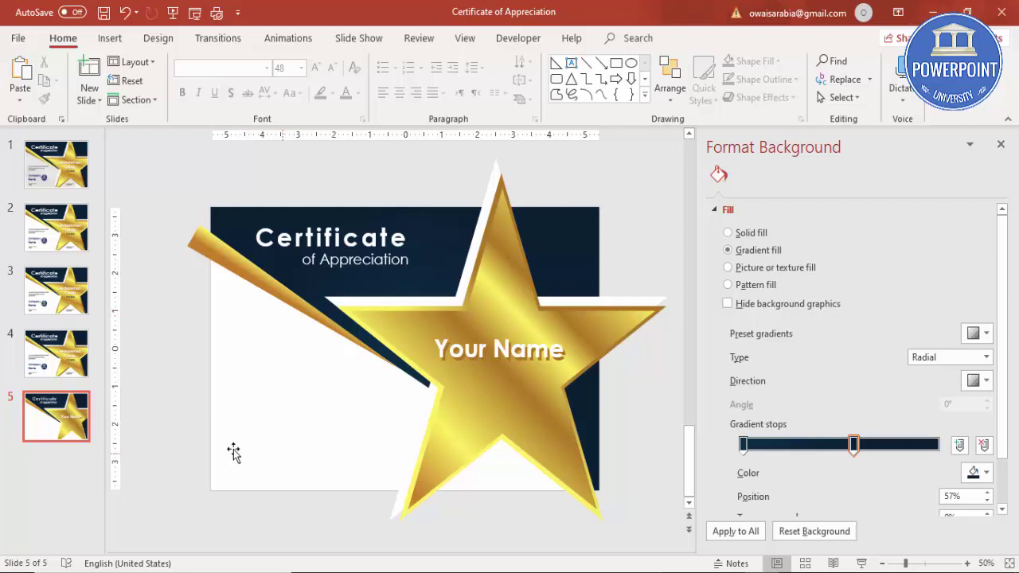
left_click(112, 40)
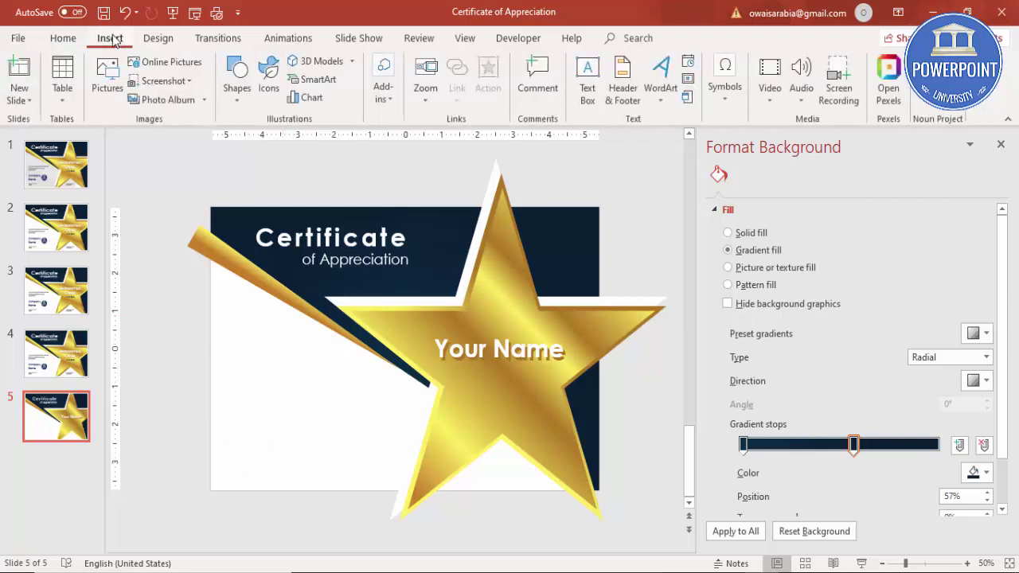
left_click(231, 106)
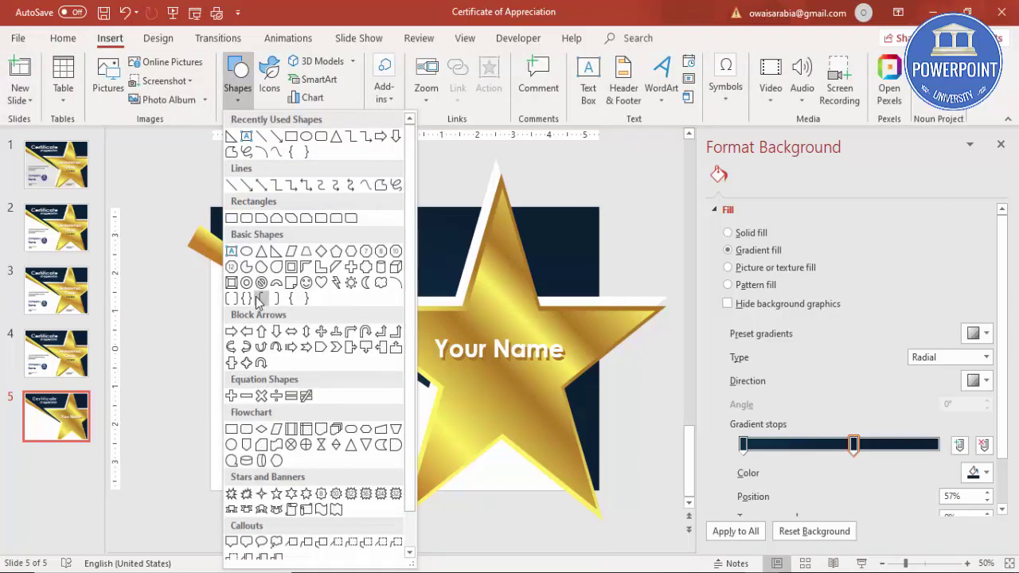
left_click(248, 250)
left_click_drag(322, 402, 347, 421)
Drag a copy of the Your Name box to the lower left
left_click(448, 340)
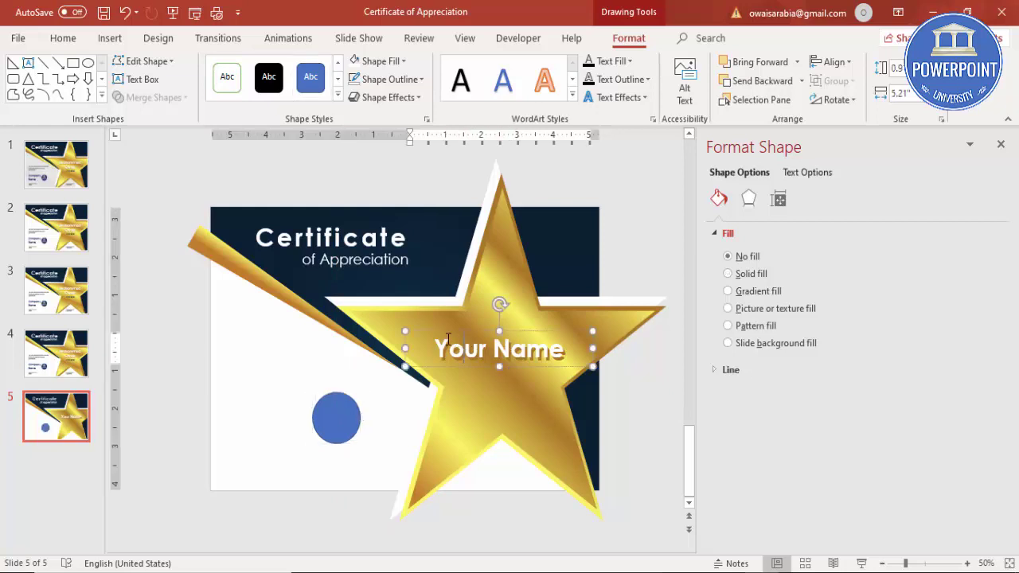
left_click(441, 332)
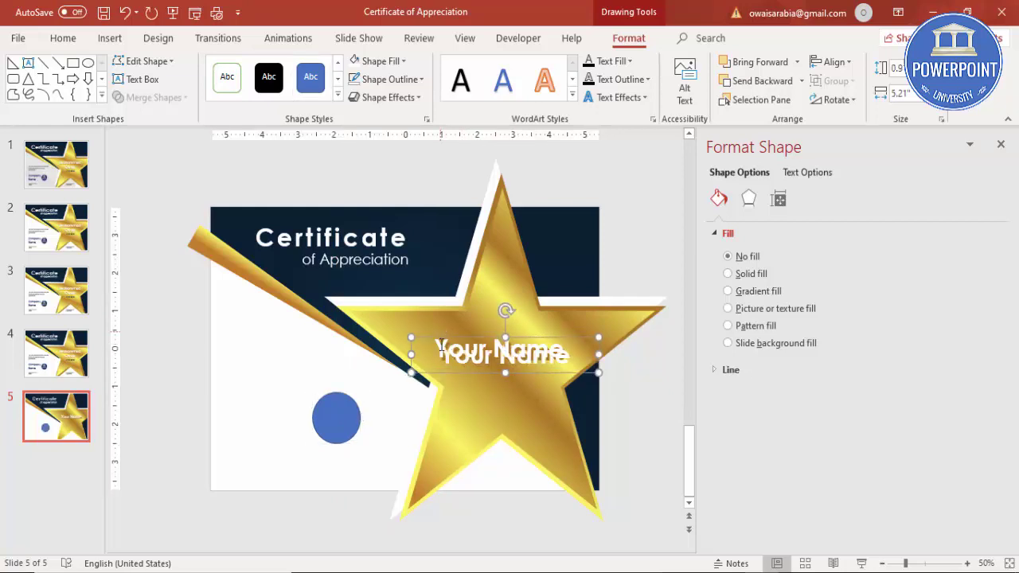
left_click_drag(440, 371, 379, 386)
Make the copied text dark navy and retype it as 'Company Name'
left_click(222, 414)
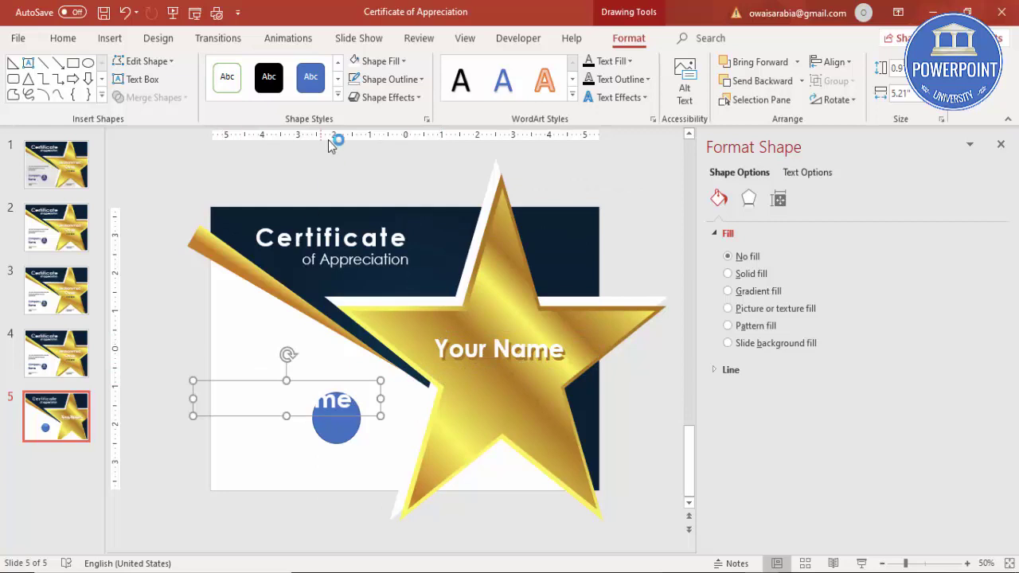
left_click(56, 39)
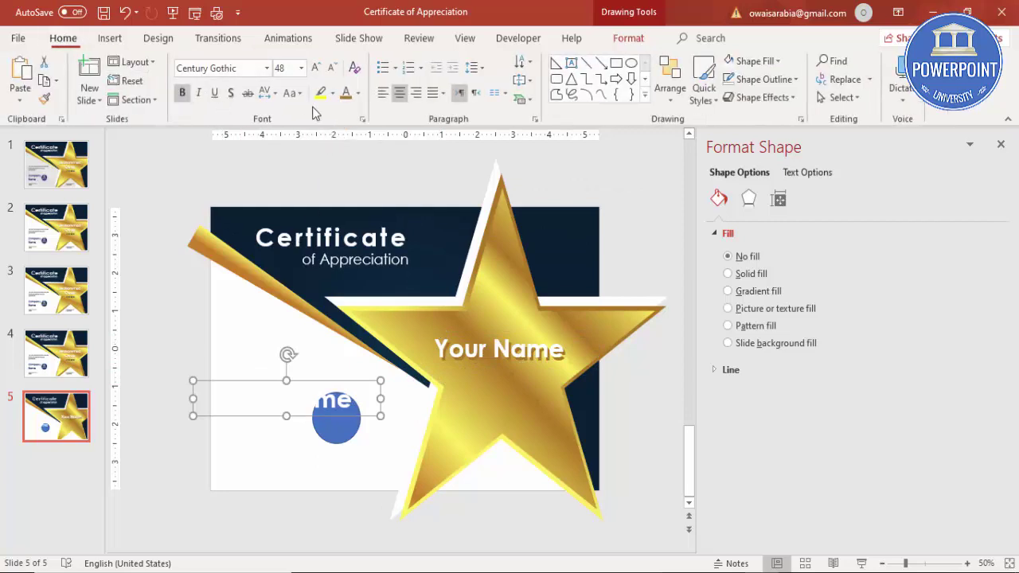
left_click(359, 93)
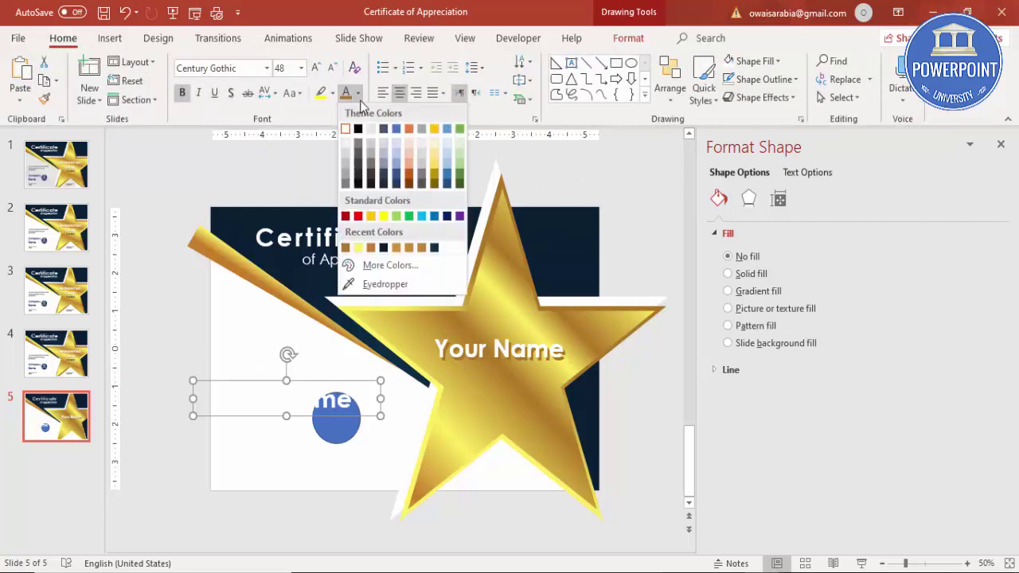
left_click(435, 248)
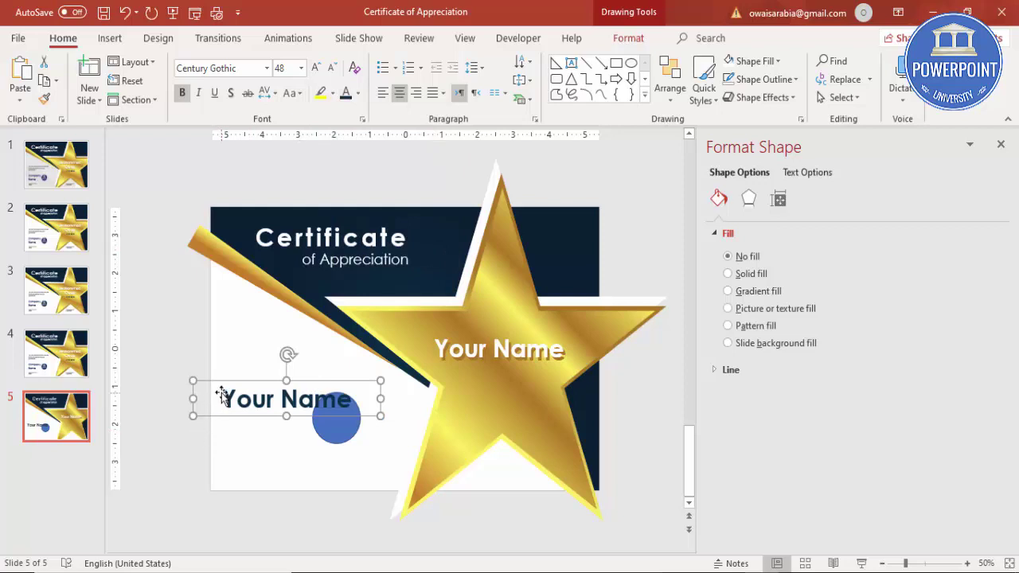
left_click_drag(230, 390, 520, 391)
type("C")
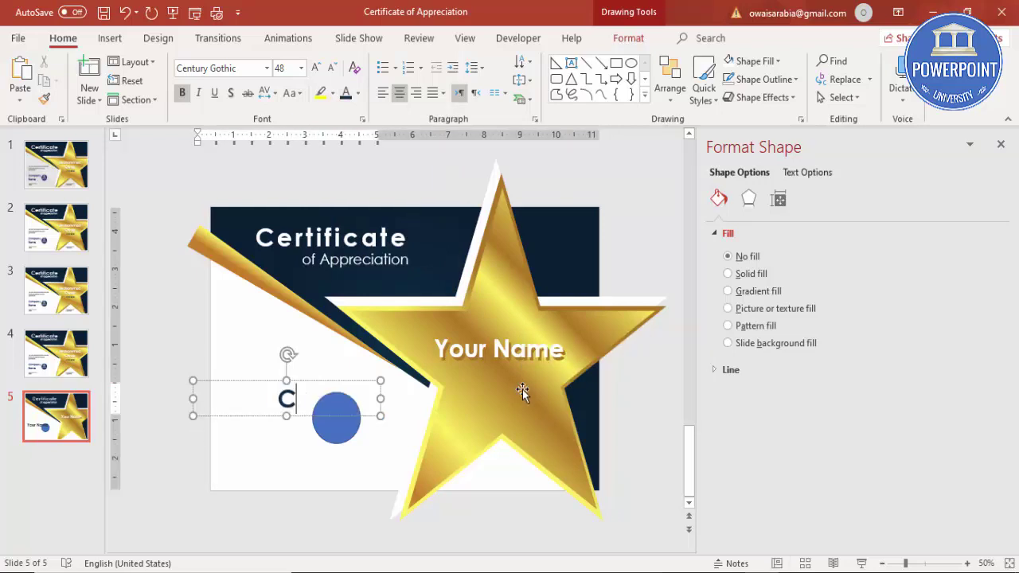
type("ompan")
key("BackSpace")
type("a")
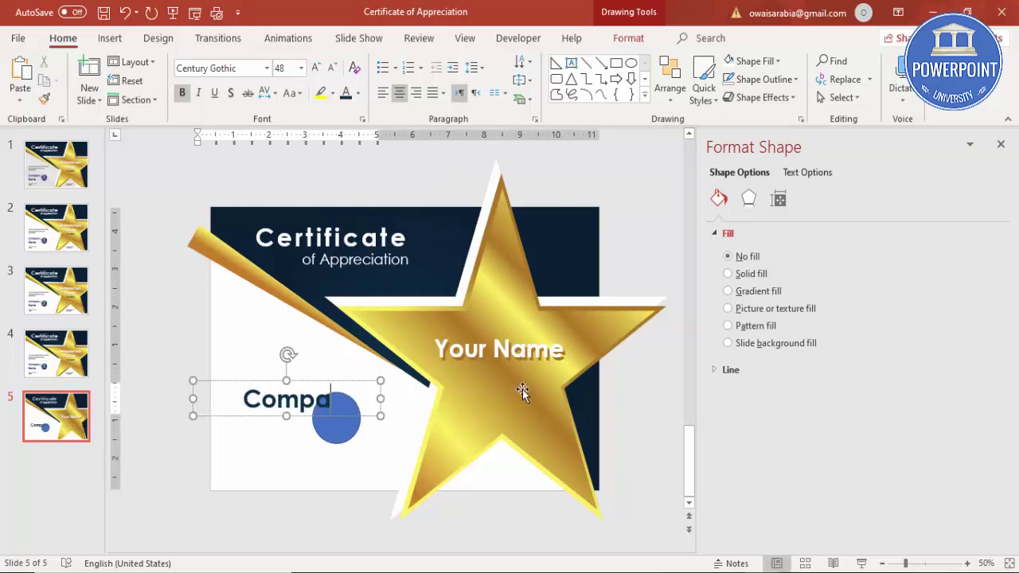
type("ny Name")
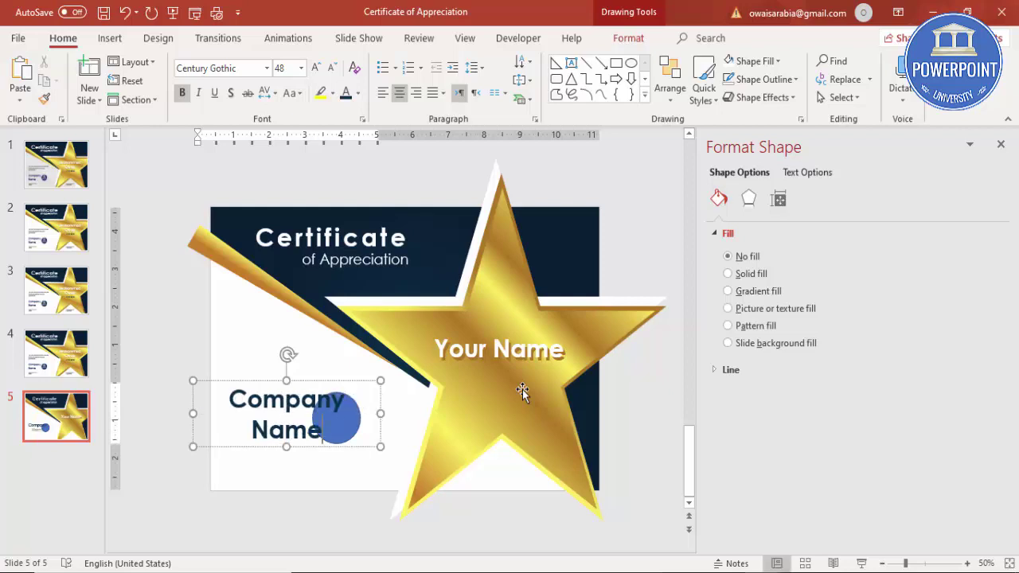
Left-align Company Name at 44 pt and narrow its box so it wraps to two lines
left_click(271, 379)
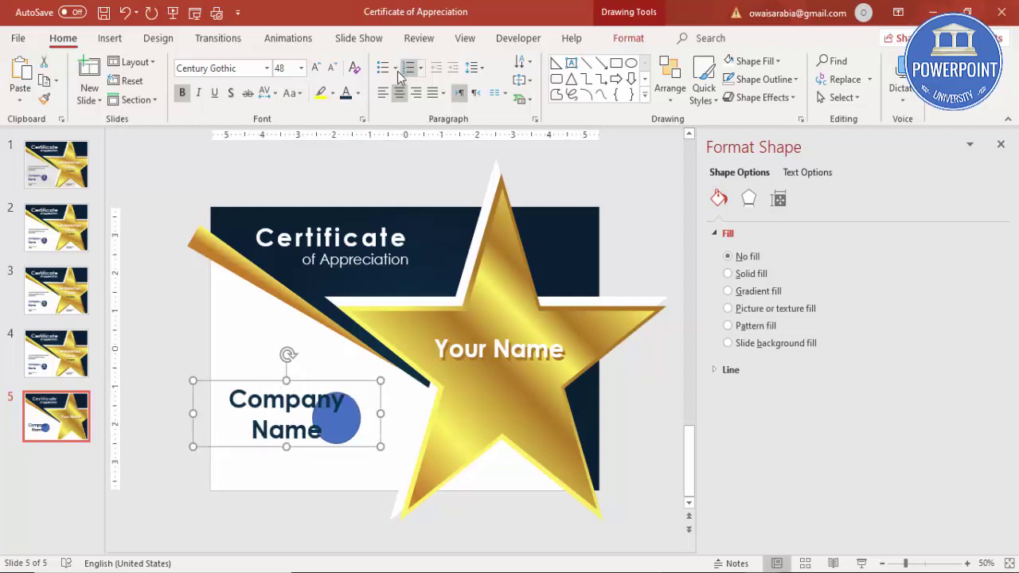
left_click(383, 93)
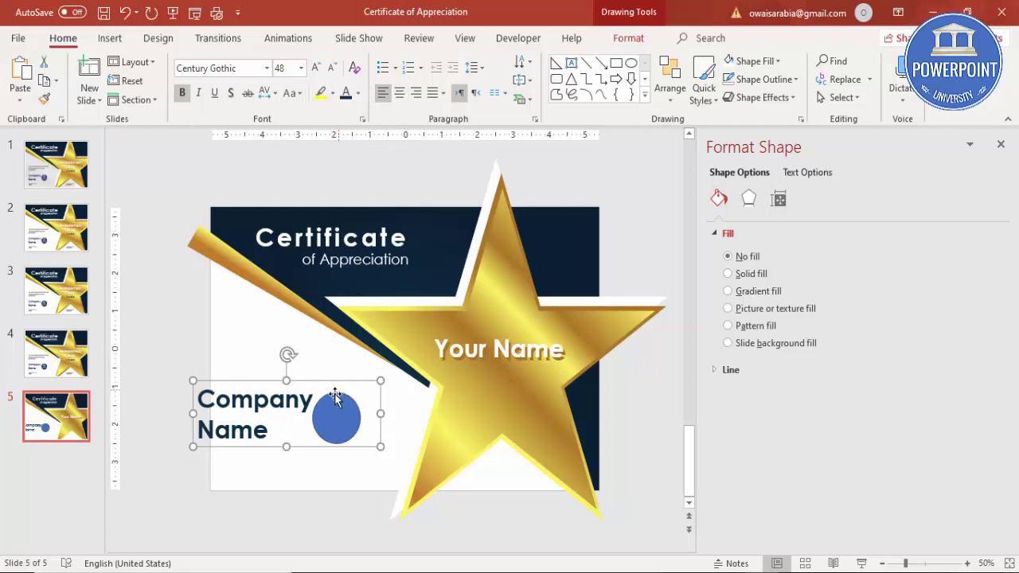
left_click(331, 68)
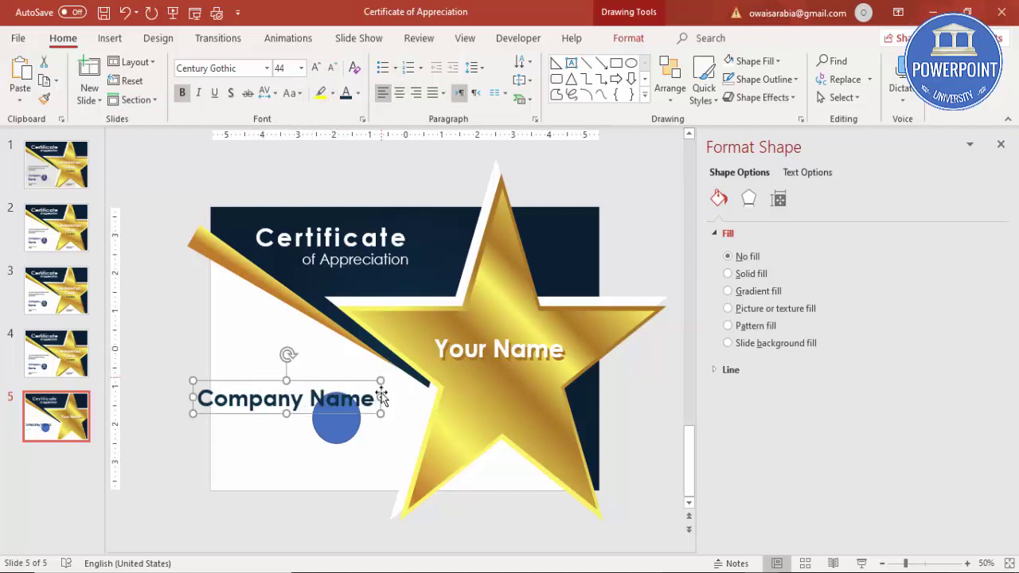
left_click_drag(381, 390, 344, 383)
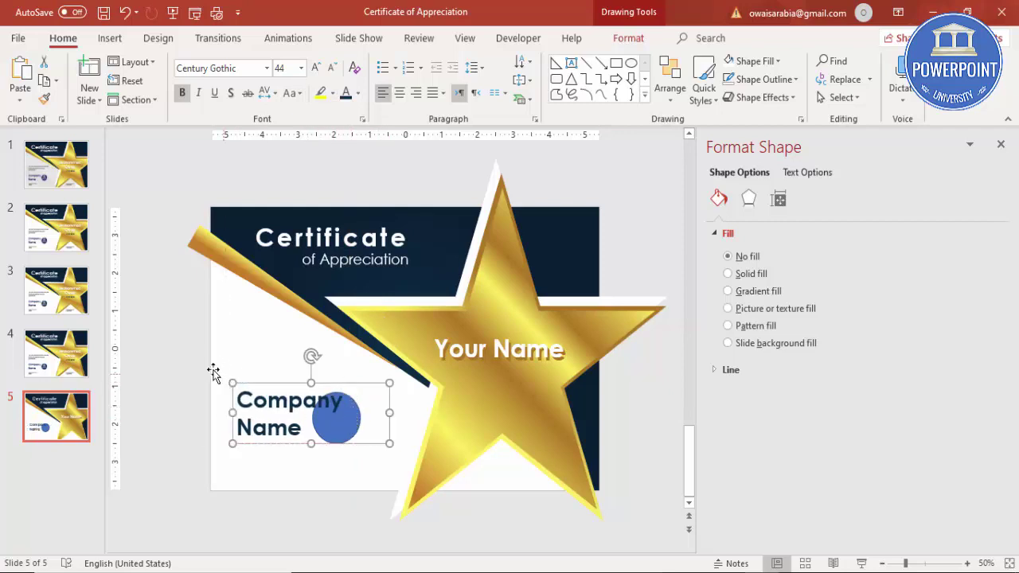
left_click(363, 517)
Position the Company Name box with the blue circle just to its right
left_click_drag(178, 355, 534, 550)
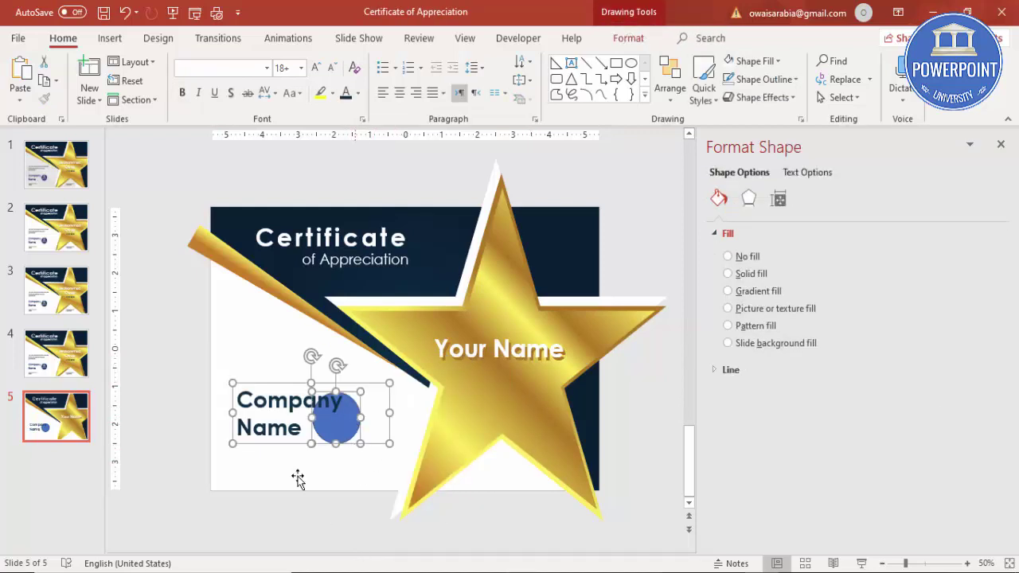
left_click(265, 428)
left_click(278, 483)
left_click(269, 430)
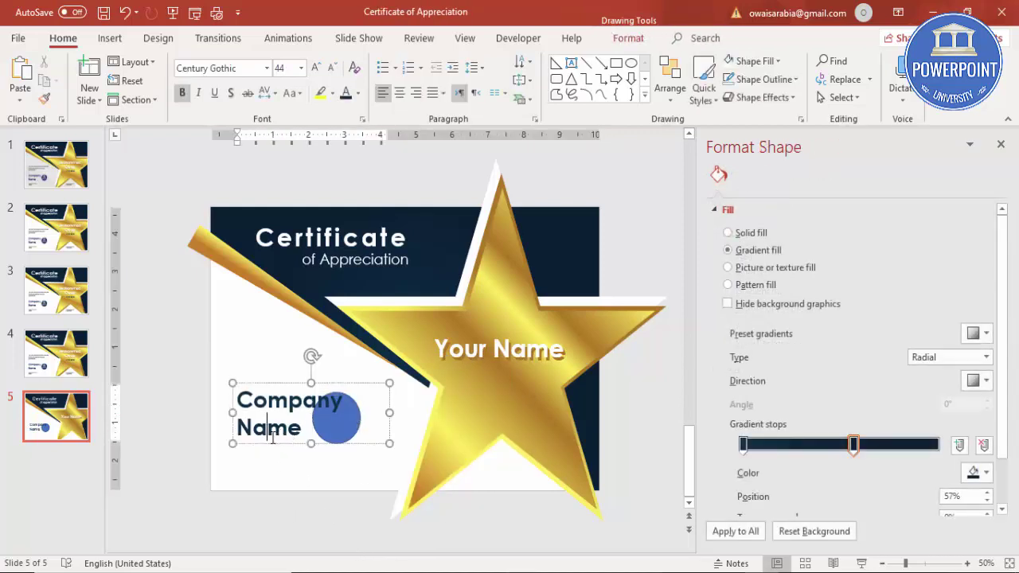
left_click_drag(270, 441, 266, 394)
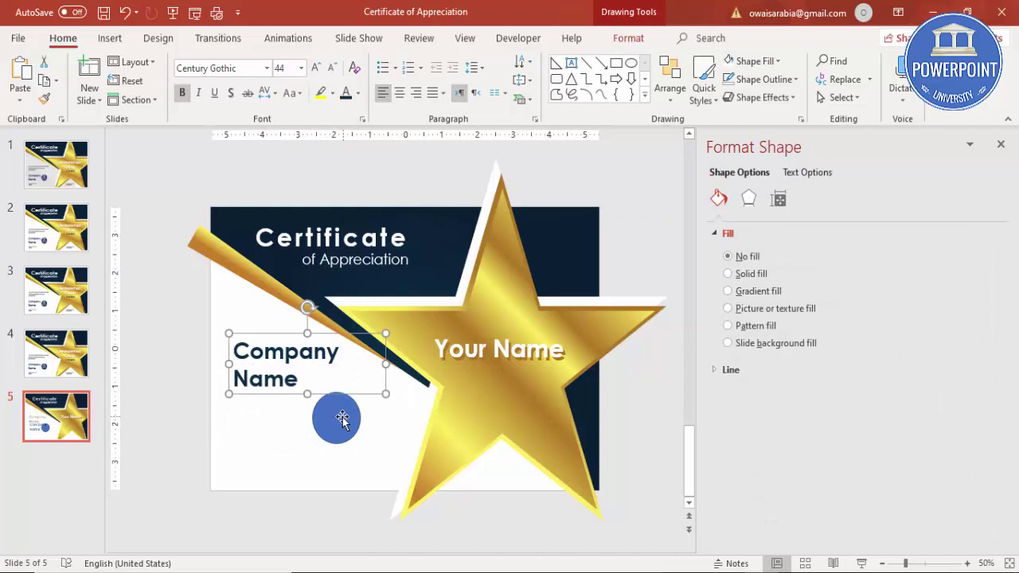
left_click(323, 410)
left_click_drag(323, 410, 382, 433)
left_click(278, 393)
left_click_drag(278, 393, 280, 444)
left_click_drag(408, 439, 375, 421)
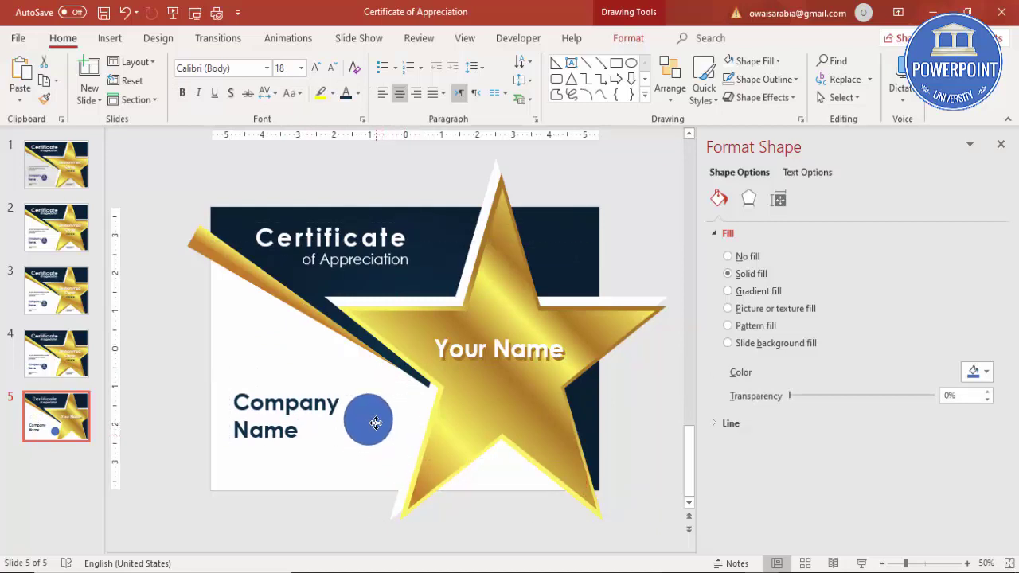
left_click(178, 300)
Copy 'of Appreciation' above Company Name as grey text reading 'Provide more details about this certificate'
left_click(255, 366)
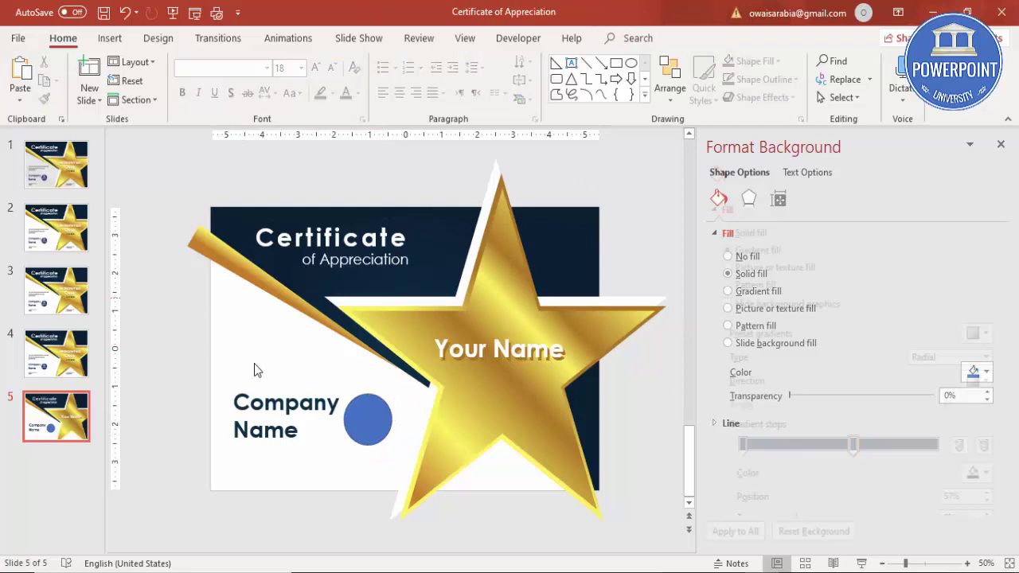
left_click(371, 261)
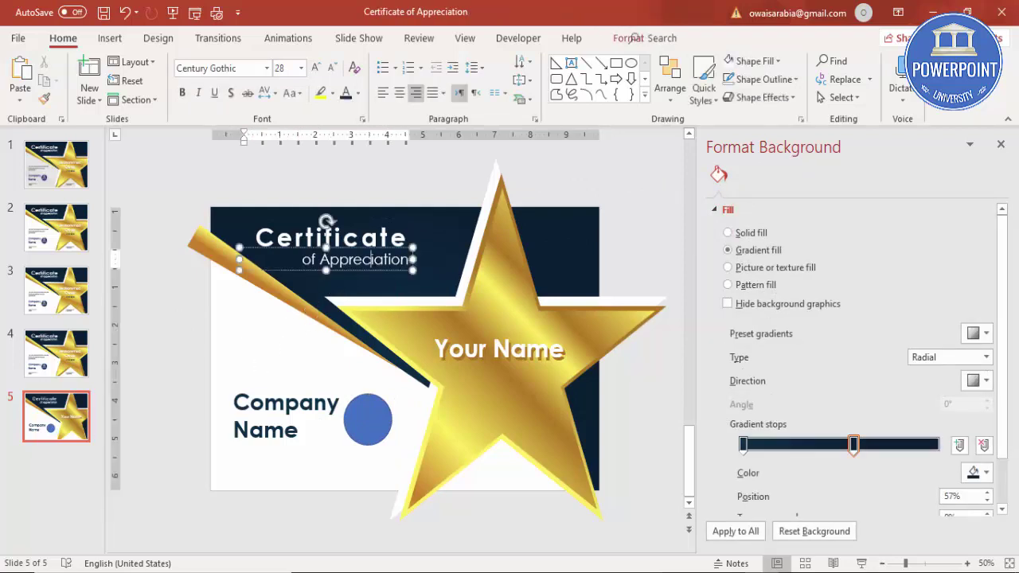
left_click(375, 271)
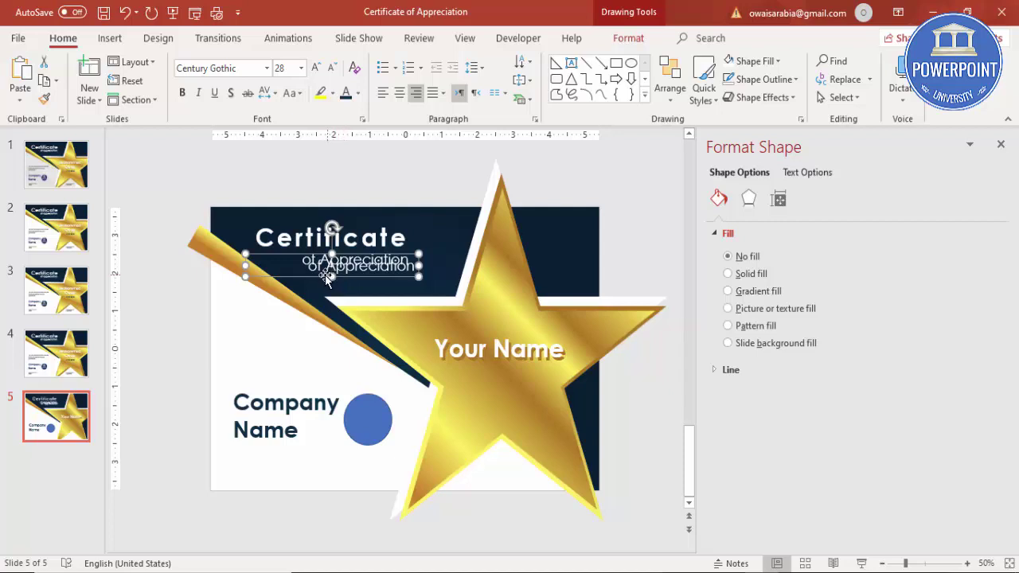
left_click_drag(315, 277, 269, 355)
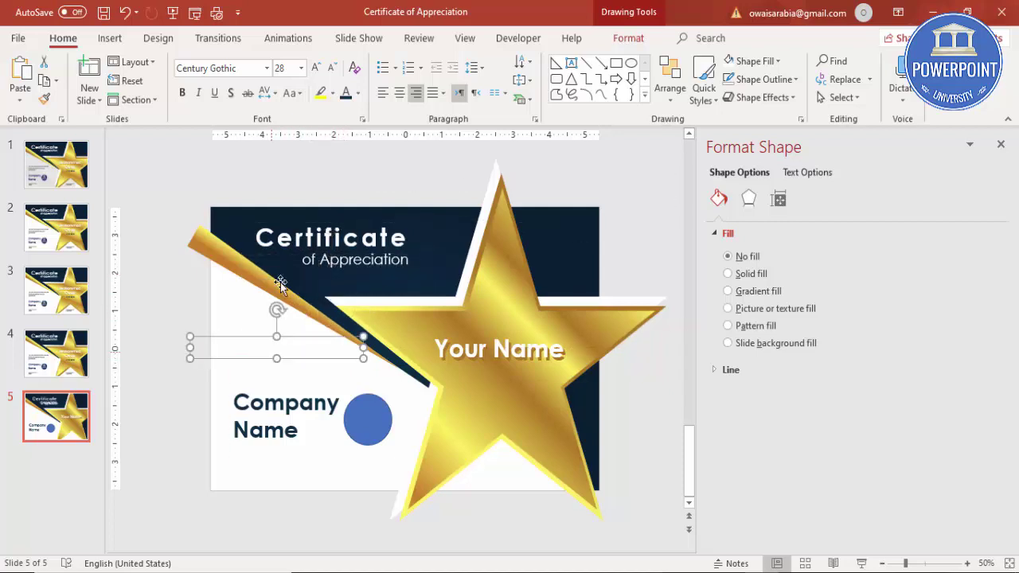
left_click(357, 93)
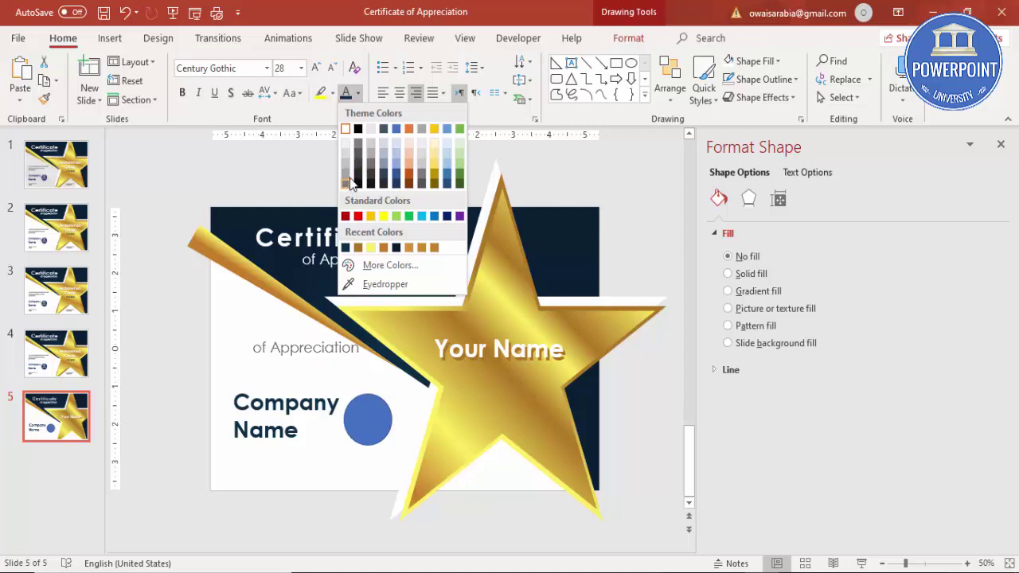
left_click(361, 144)
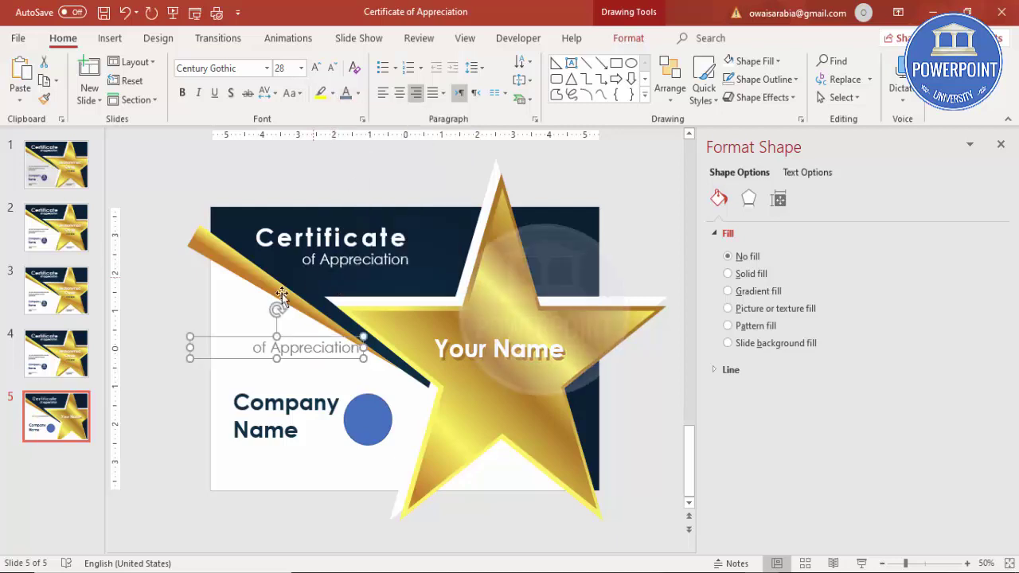
left_click_drag(251, 348, 633, 355)
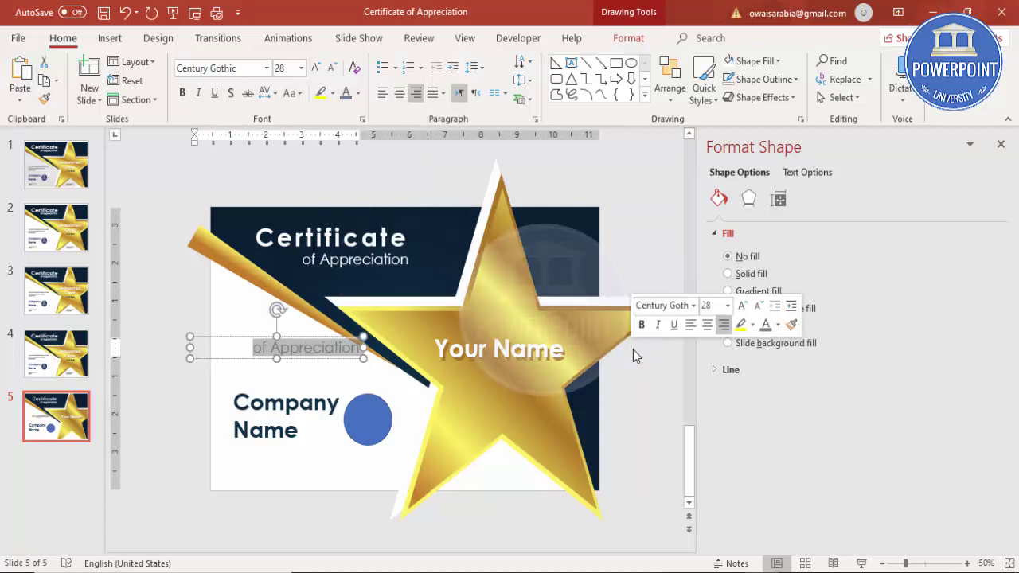
type("Ty")
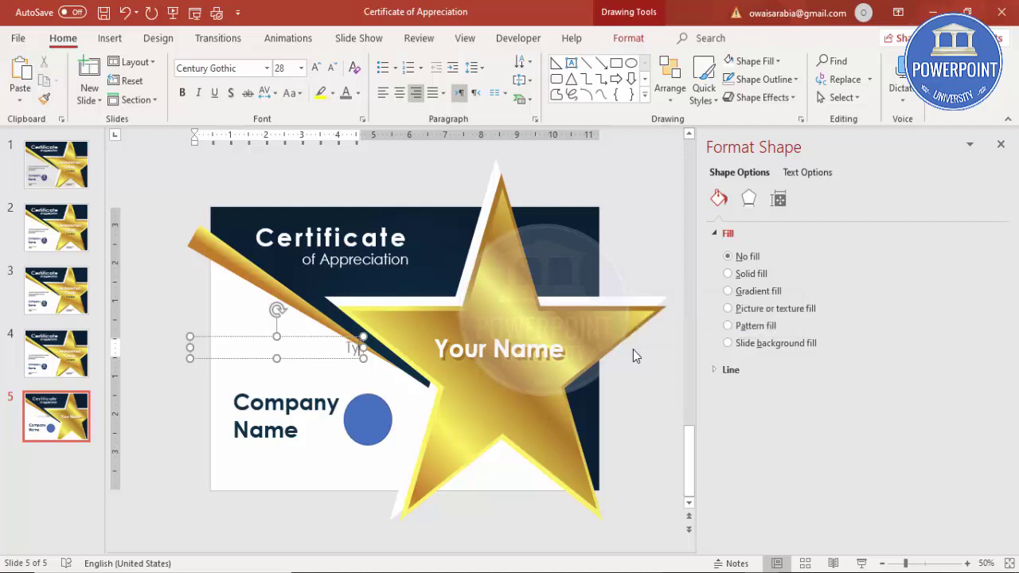
type("Provide more details")
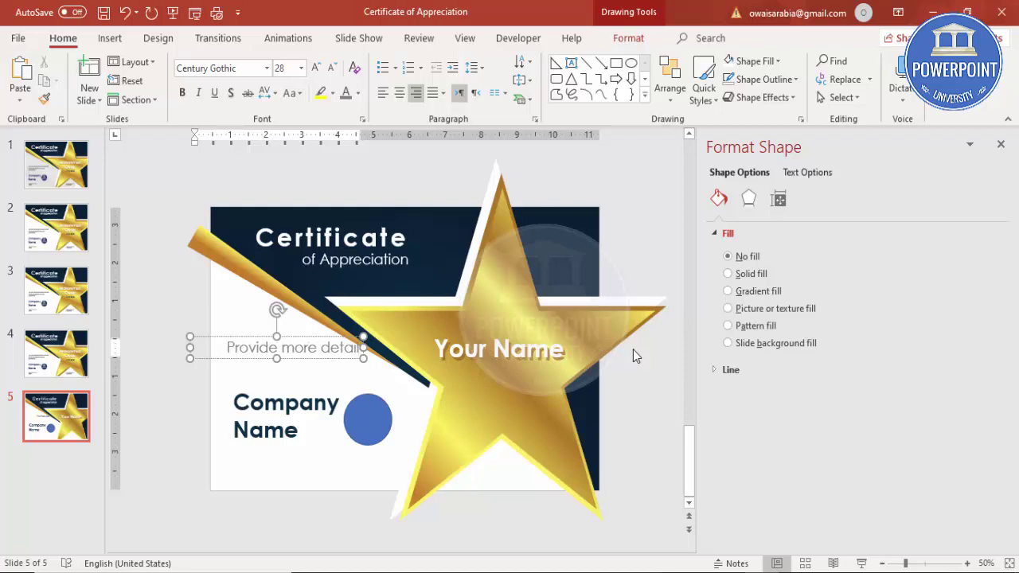
type(" abo")
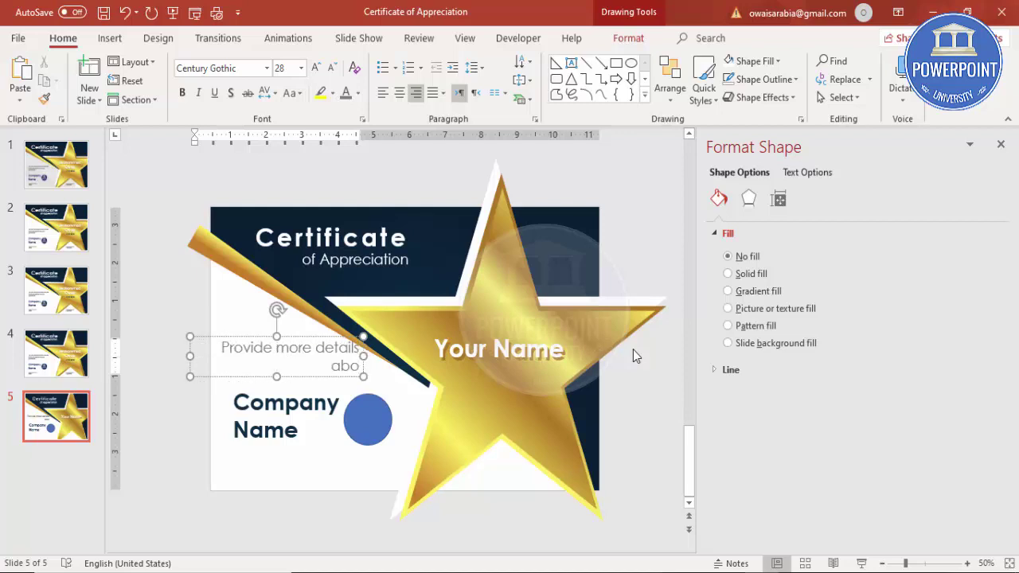
type("ut this certificate")
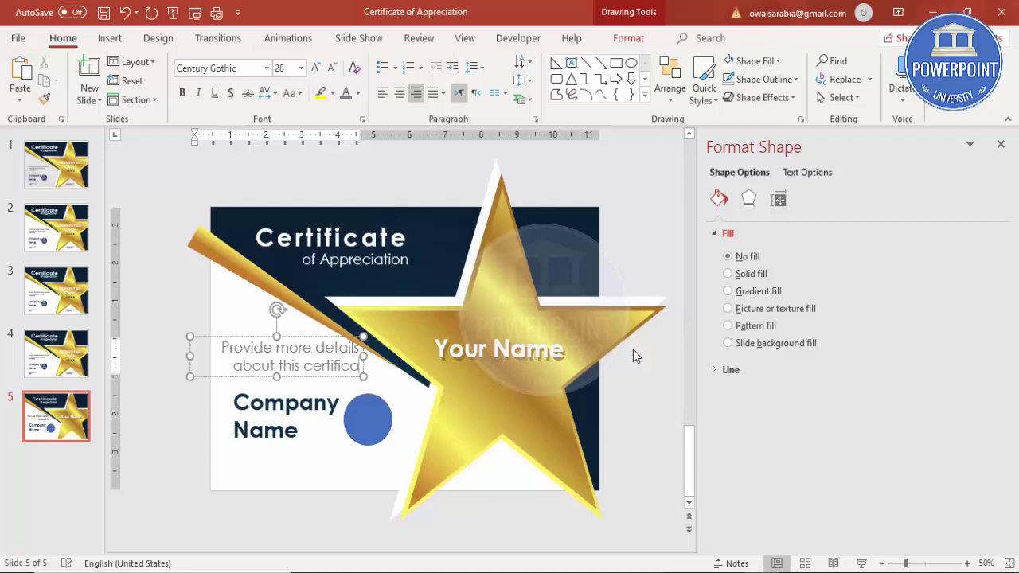
Set the description to 20 pt, left-aligned on two lines, lined up with Company Name
left_click(201, 338)
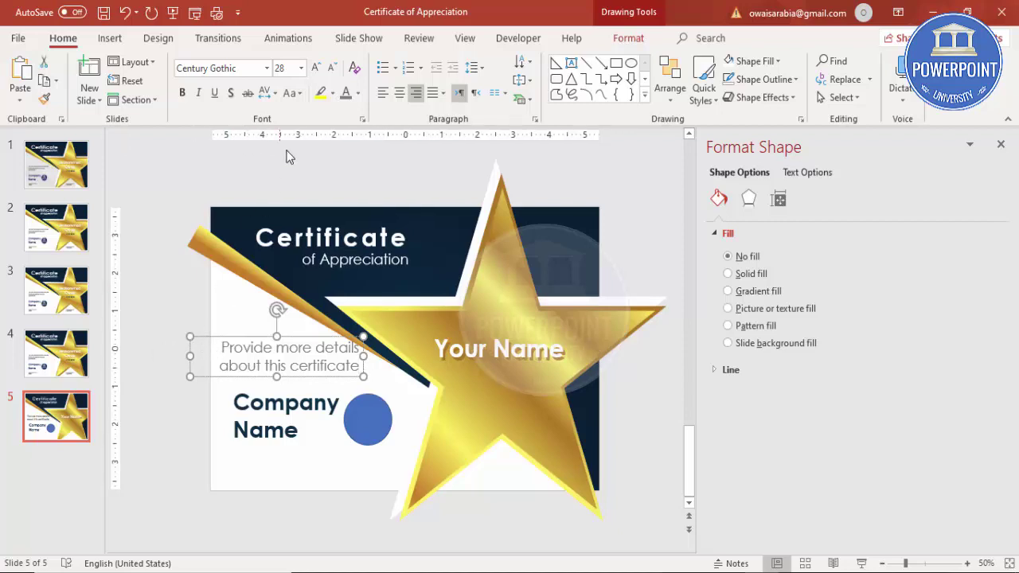
left_click(332, 68)
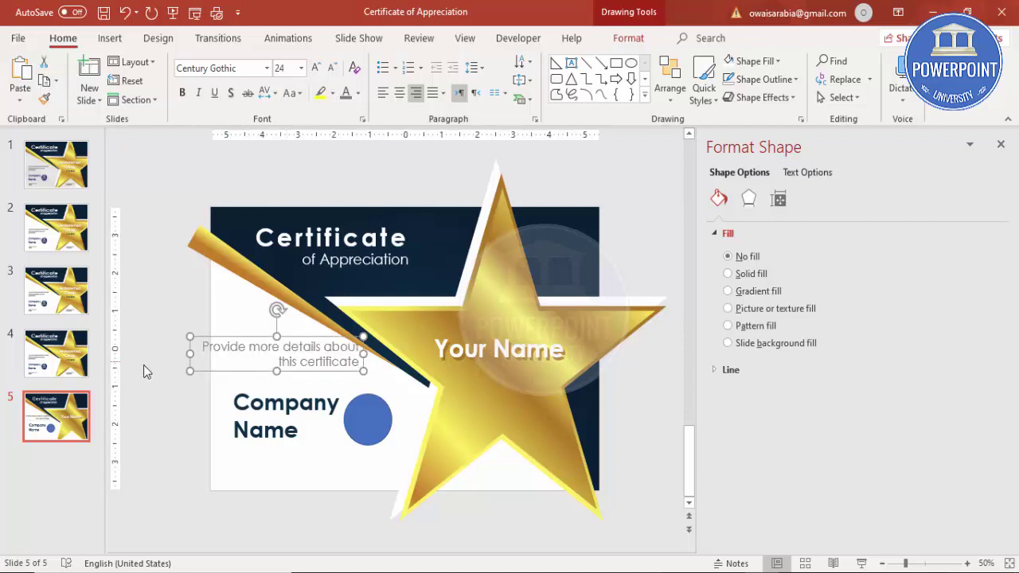
left_click(384, 92)
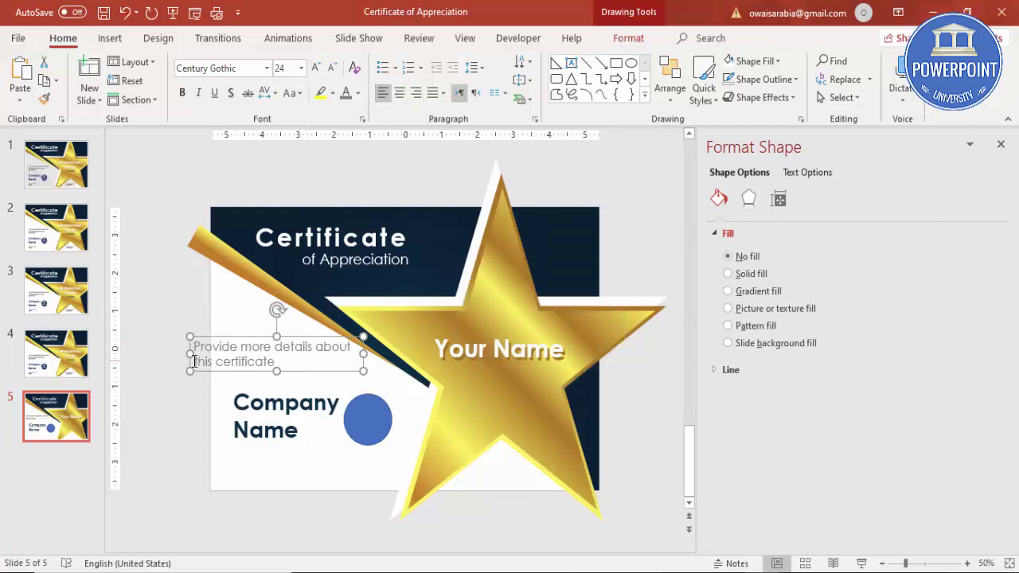
left_click_drag(191, 351, 231, 351)
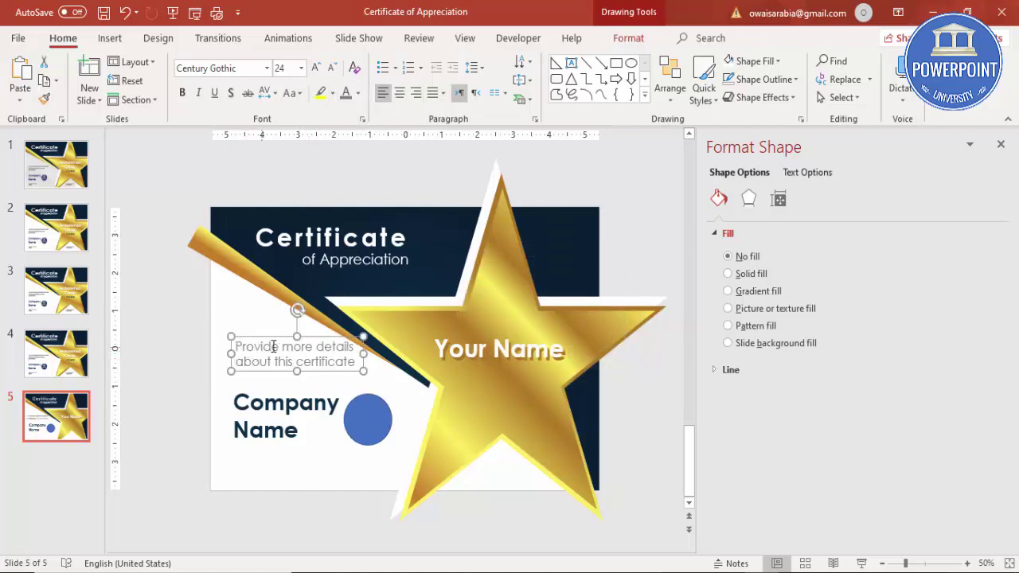
left_click(331, 67)
mouse_move(325, 337)
left_mouse_down()
mouse_move(309, 339)
mouse_move(321, 340)
left_mouse_up()
left_click(279, 405)
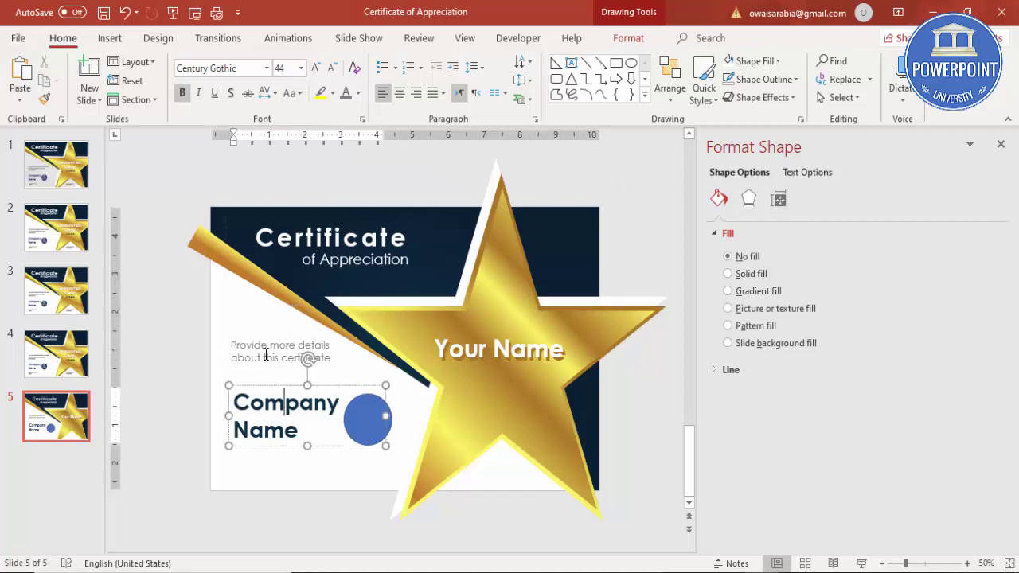
left_click(266, 353, "shift")
left_click(173, 374)
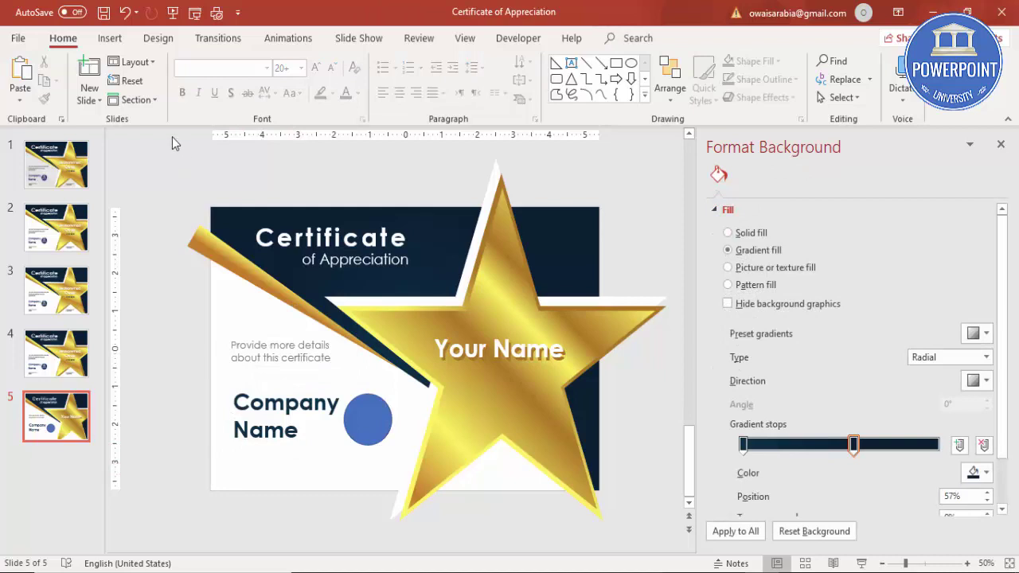
Duplicate the description box below Company Name and retype it as 'Date'
left_click(116, 43)
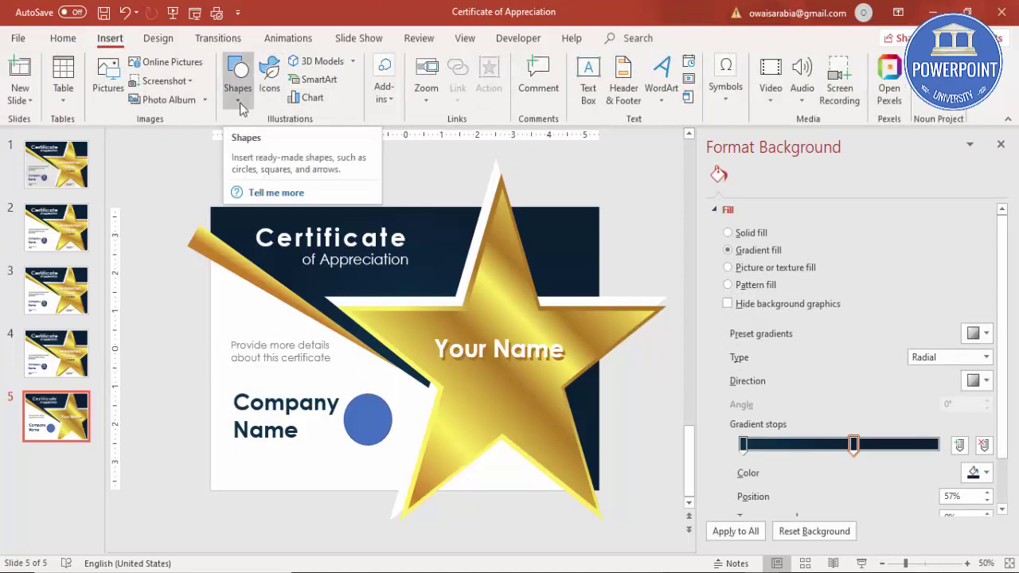
left_click(276, 355)
left_click(249, 336)
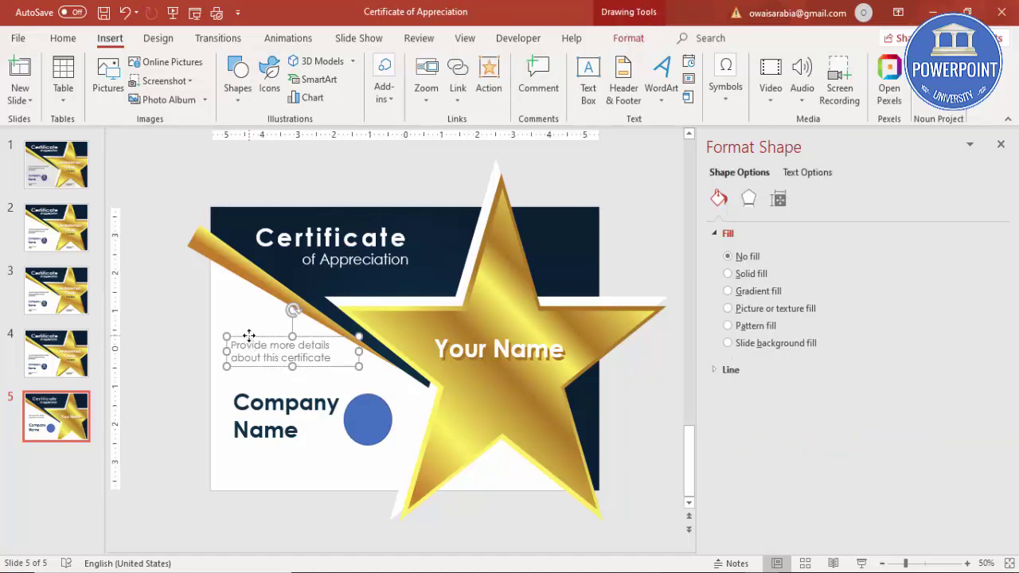
key("ctrl+d")
left_click_drag(269, 376, 549, 514)
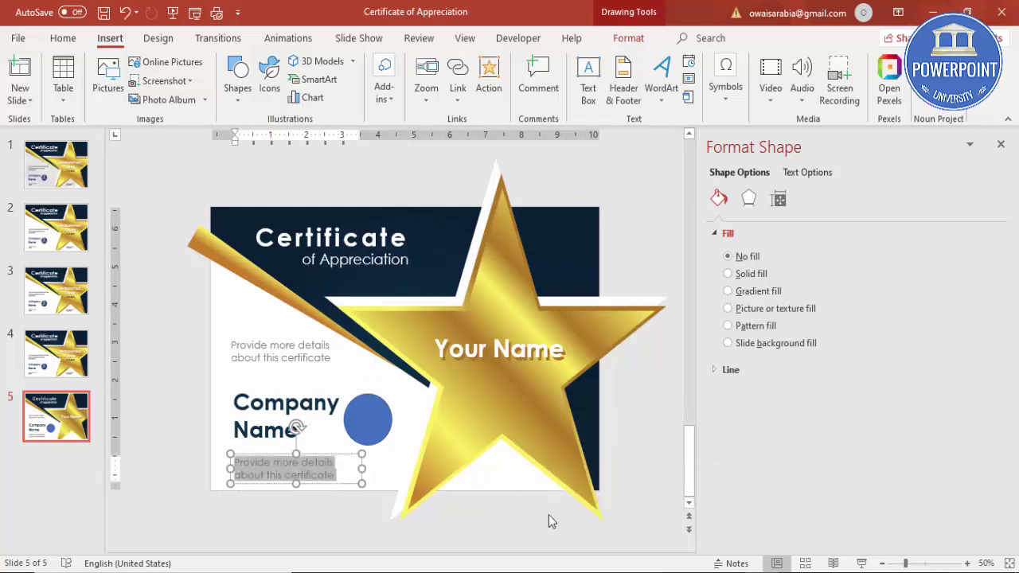
type("Date")
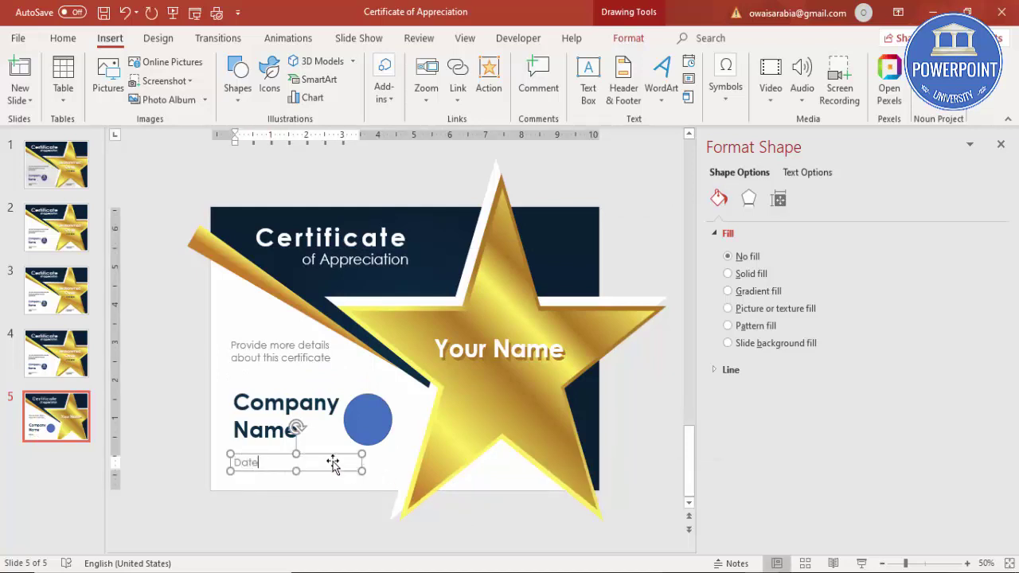
left_click_drag(329, 461, 329, 466)
left_click(191, 382)
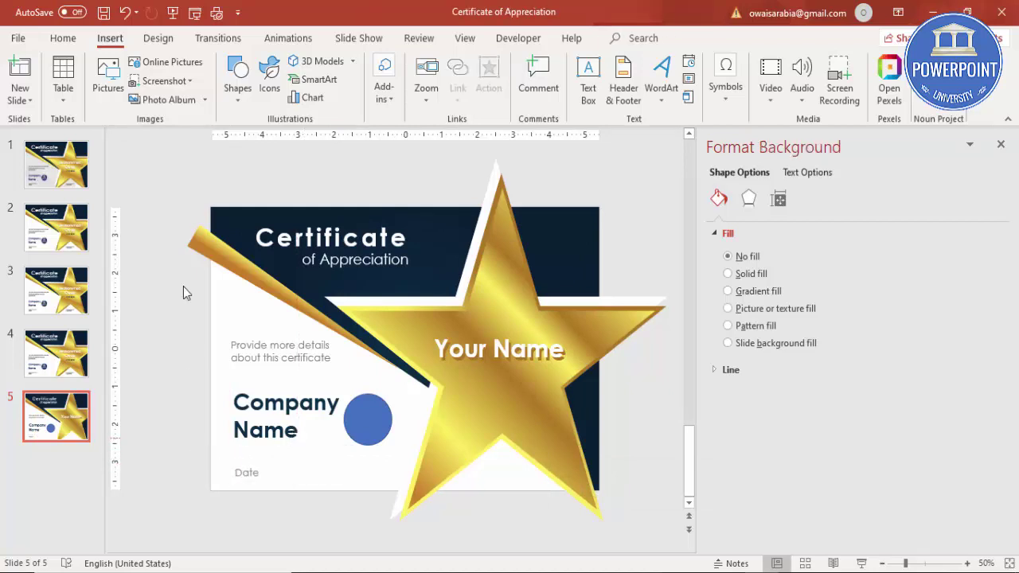
Draw a short grey horizontal line just above the Date label
left_click(237, 80)
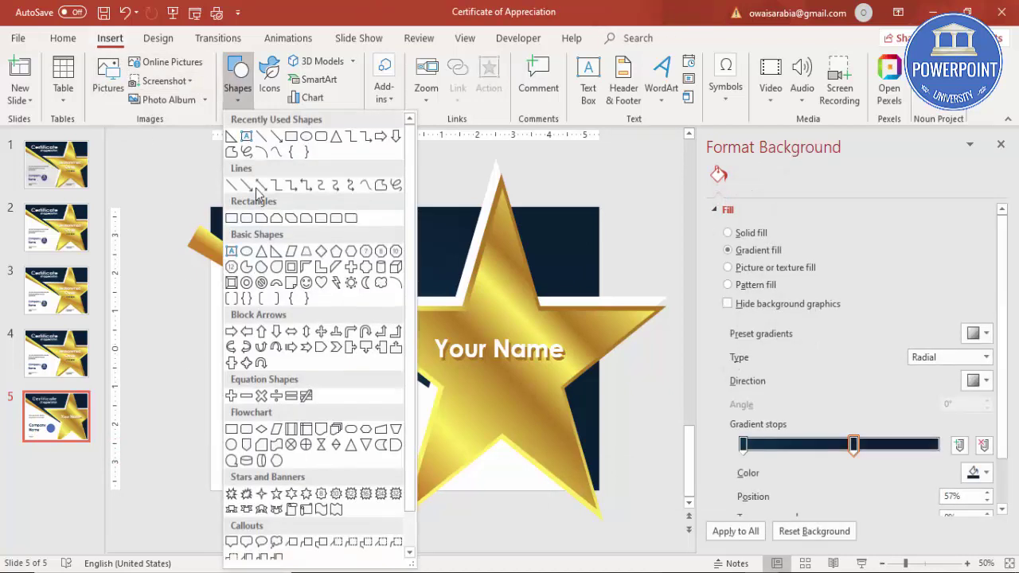
left_click(230, 195)
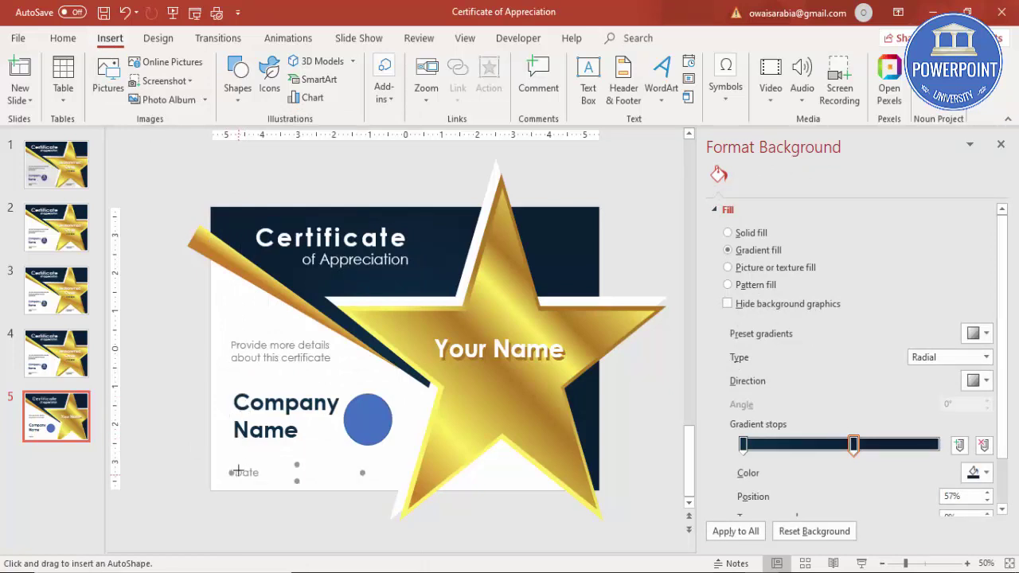
left_click_drag(239, 465, 324, 465)
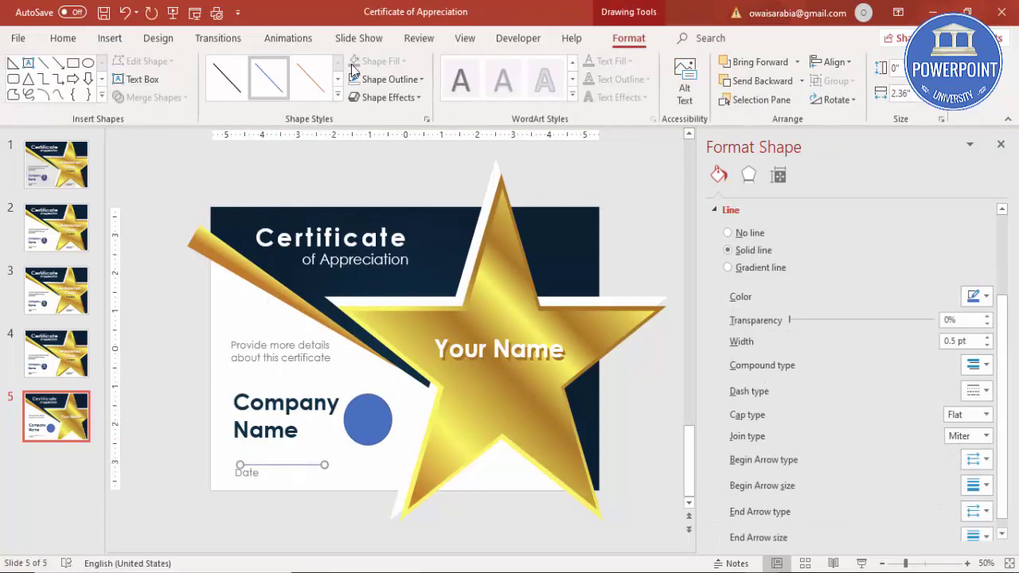
left_click(389, 79)
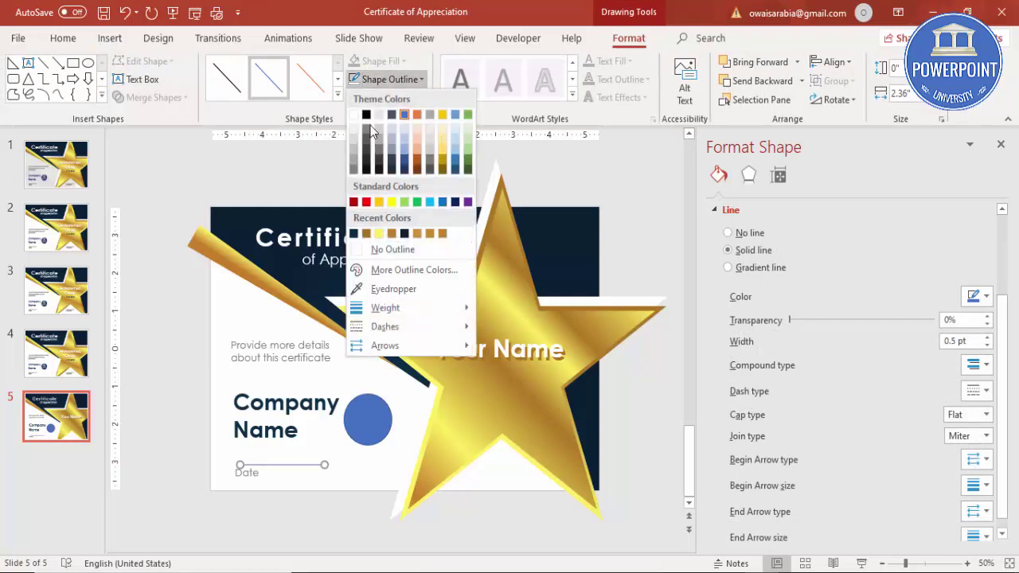
left_click(355, 165)
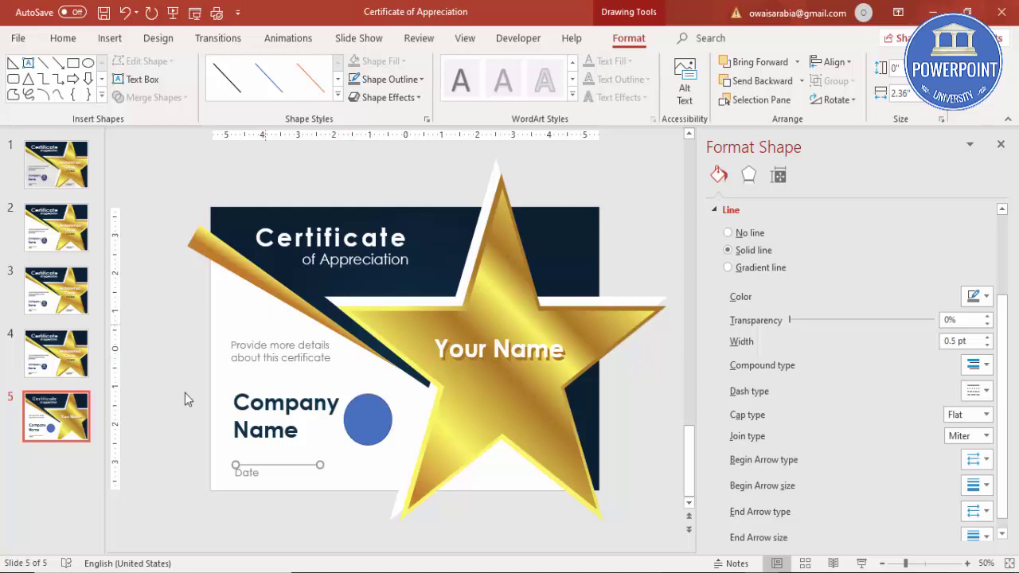
left_click(161, 447)
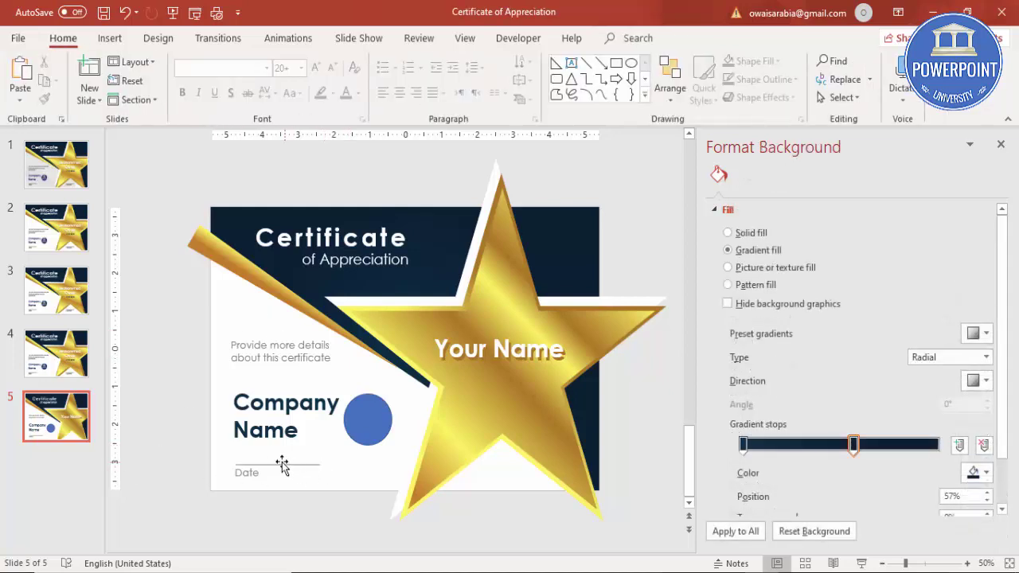
Group the Date label with its line and left-align them
left_click_drag(170, 448, 369, 524)
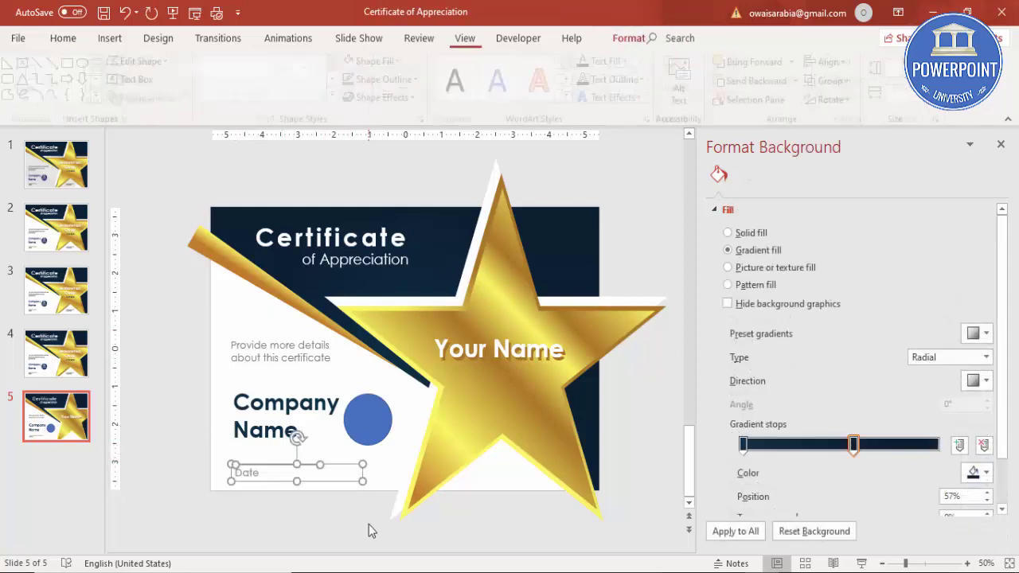
left_click(836, 81)
left_click(834, 70)
left_click(834, 70)
left_click(866, 85)
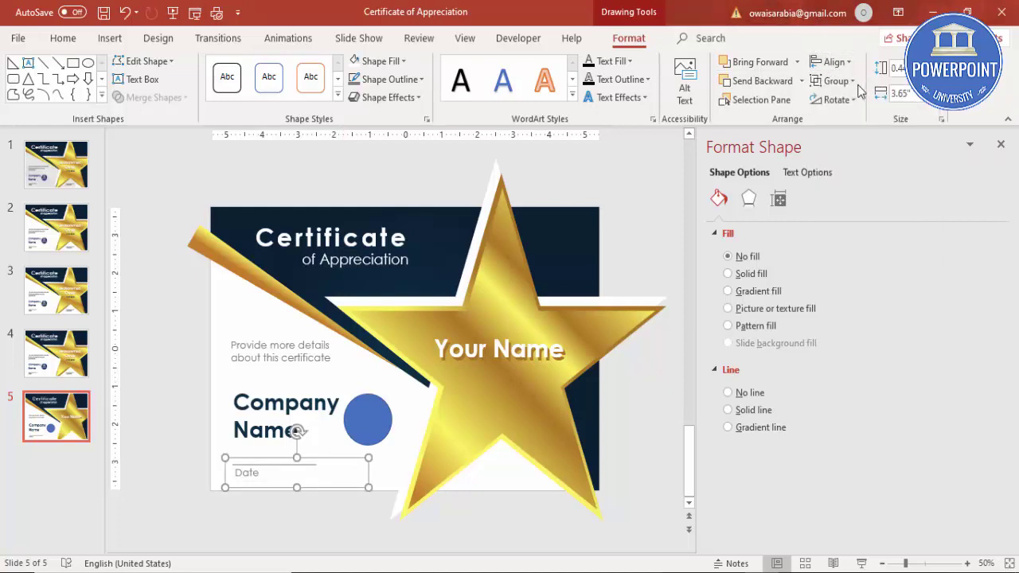
Copy the Date group to the bottom right, retype it as 'Signature', and select both groups
left_click_drag(281, 499, 514, 492)
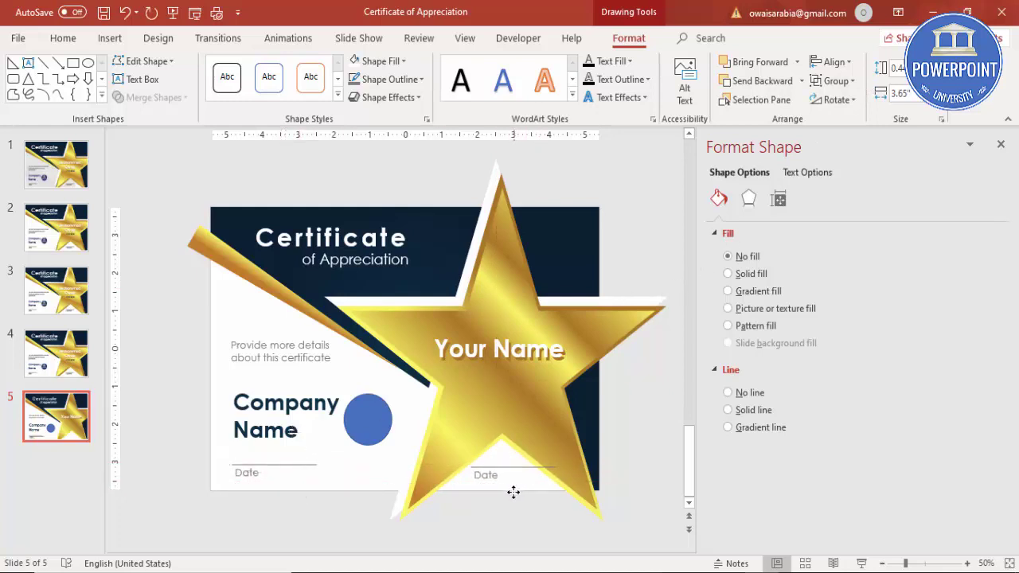
left_click(506, 475)
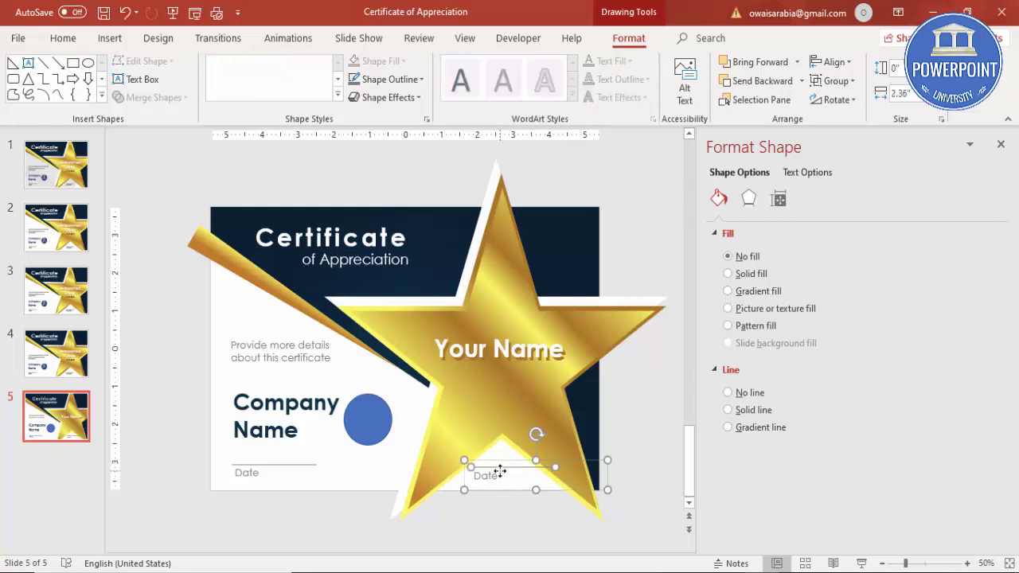
double_click(476, 477)
type("Signatur")
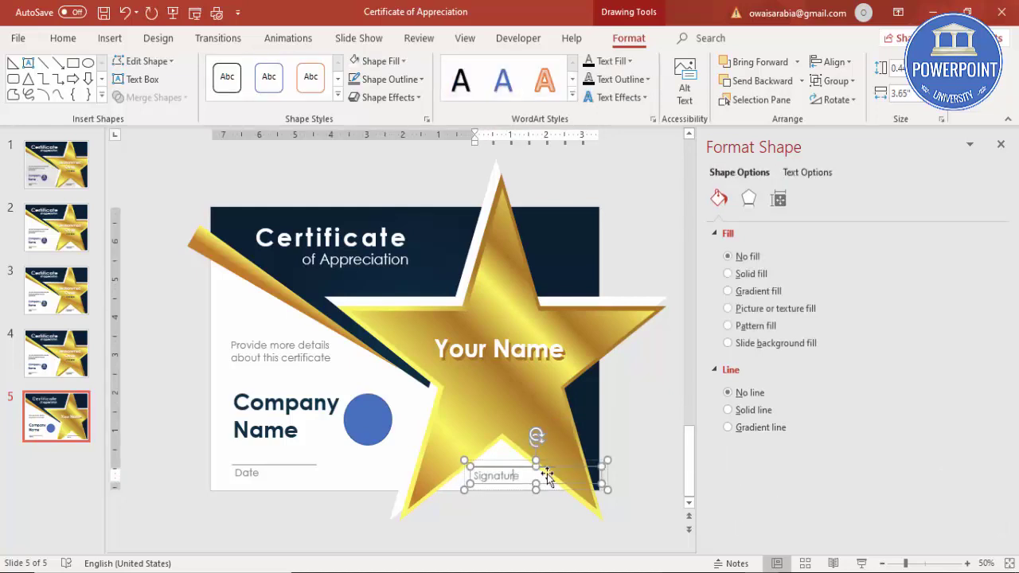
left_click(478, 509)
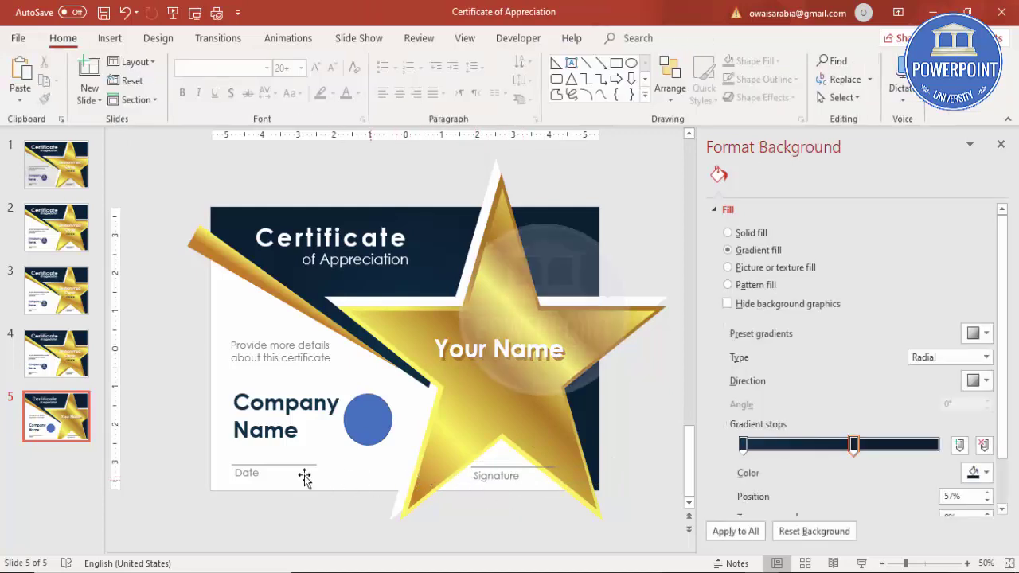
left_click(239, 476)
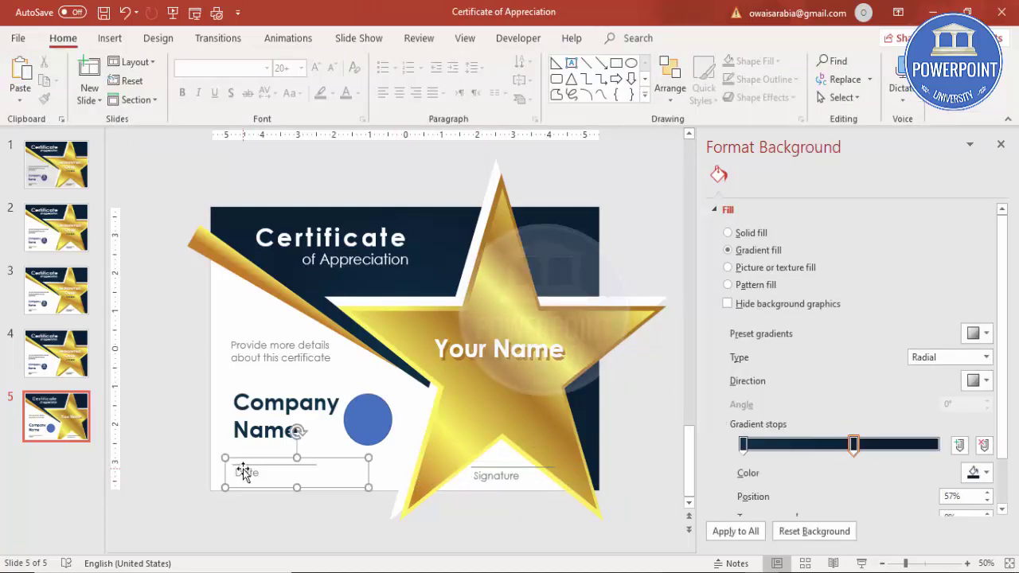
left_click(486, 478, "shift")
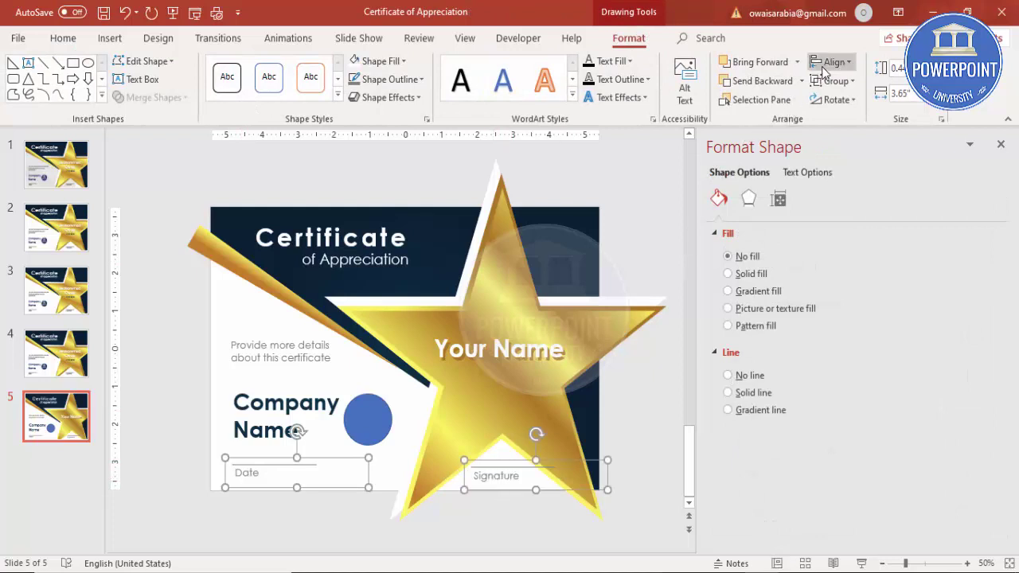